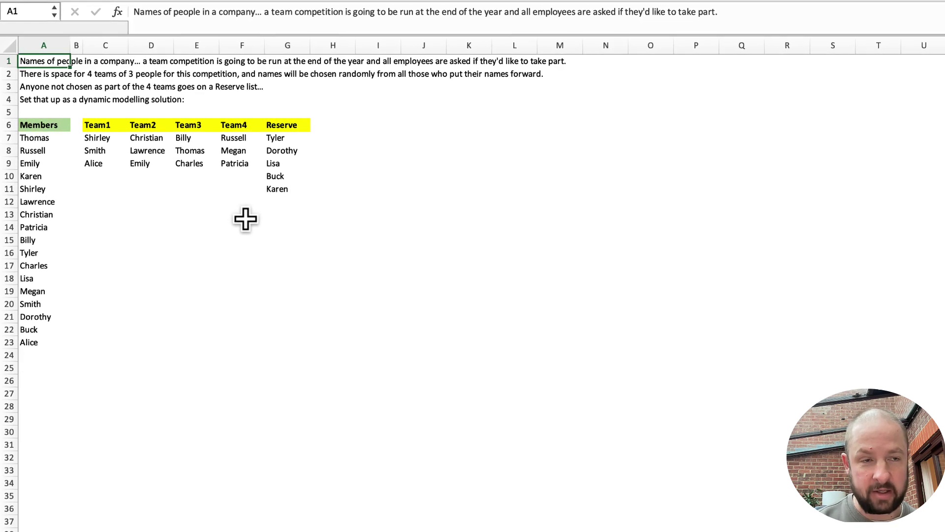
Highlight the full list of member names in the Members table, then clear the selection.
{"action": "left_click", "coordinate": [275, 299]}
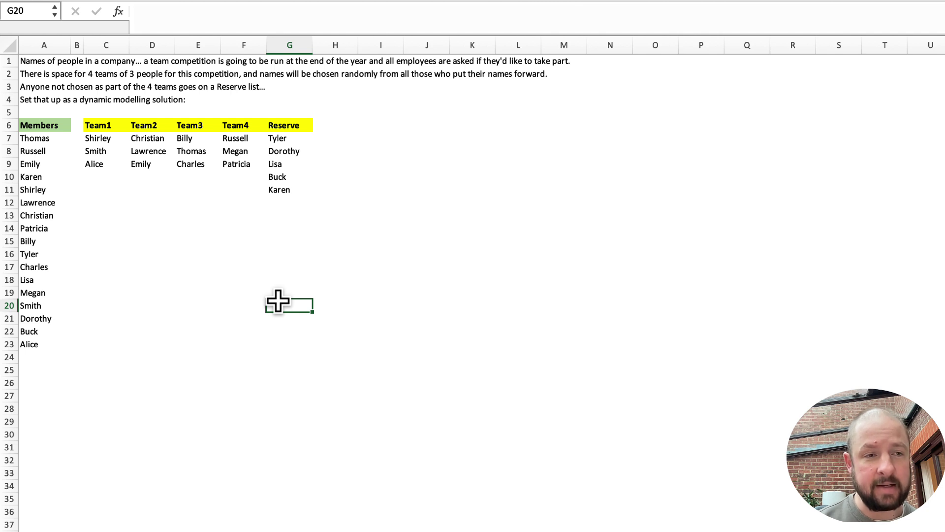
{"action": "left_click", "coordinate": [54, 135]}
{"action": "left_click_drag", "start_coordinate": [54, 136], "coordinate": [22, 344]}
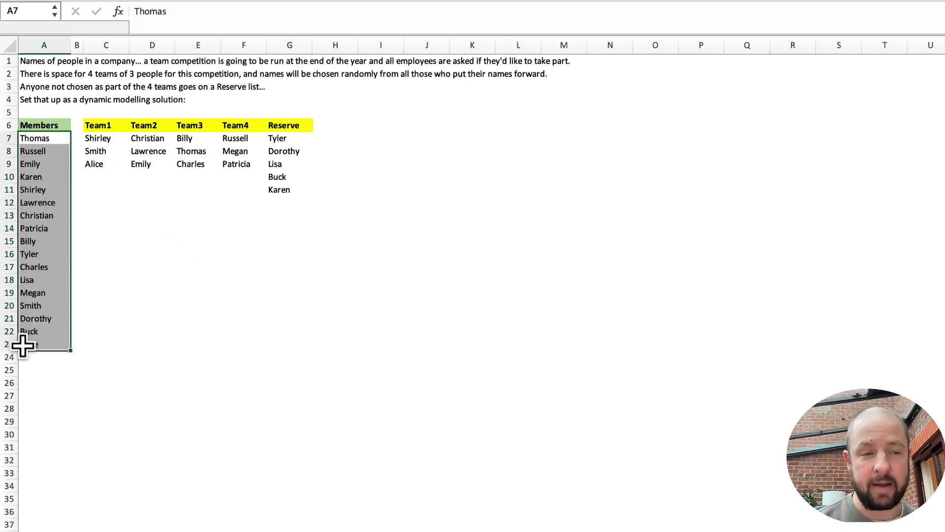
{"action": "left_click", "coordinate": [32, 378]}
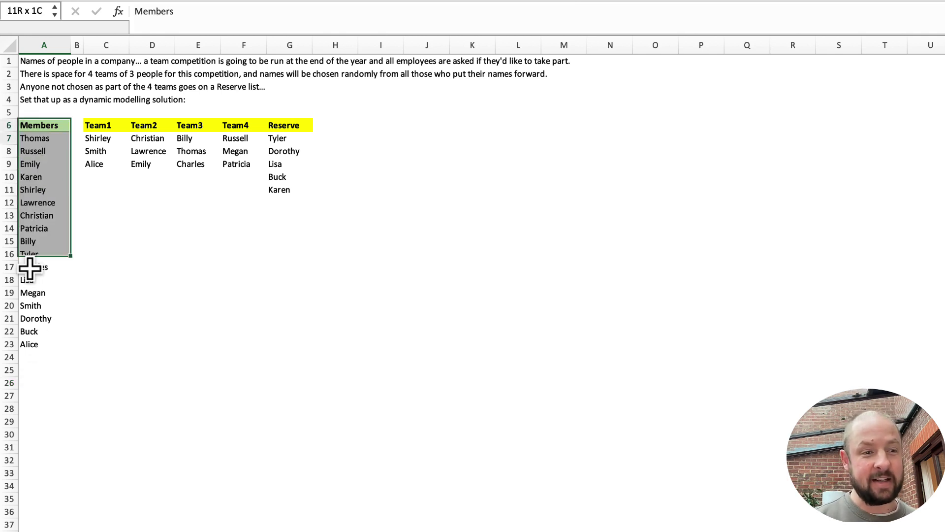
Highlight the Members list with heading, the four teams of three in C7:F9, and the Reserve column.
{"action": "left_click_drag", "start_coordinate": [29, 126], "coordinate": [37, 357]}
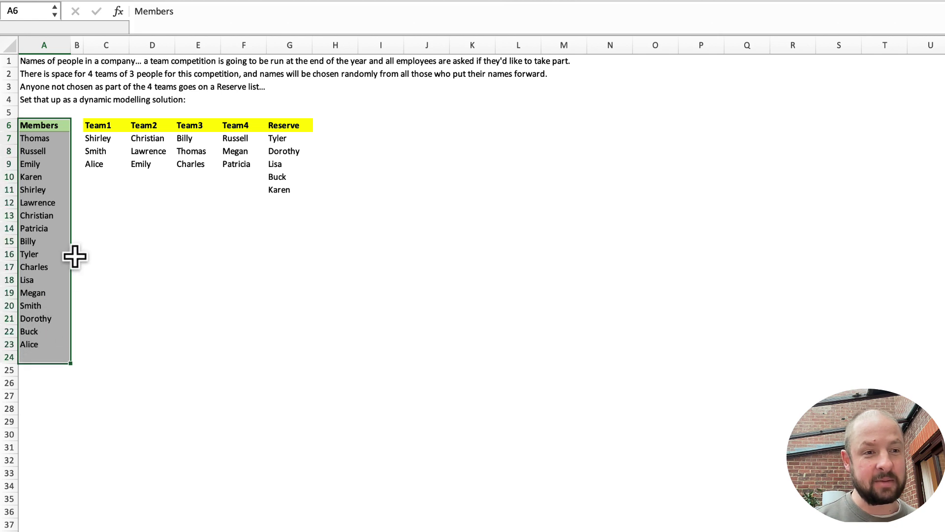
{"action": "left_click", "coordinate": [99, 150]}
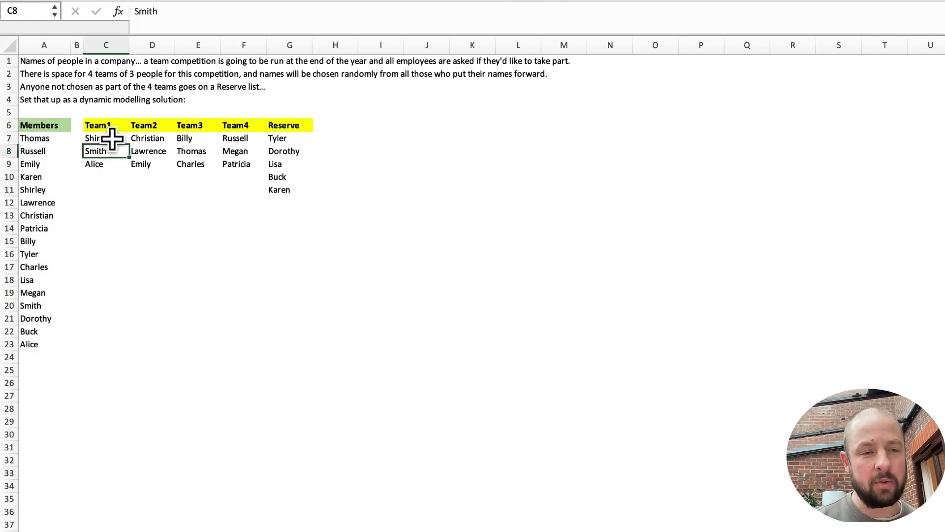
{"action": "left_click", "coordinate": [111, 138]}
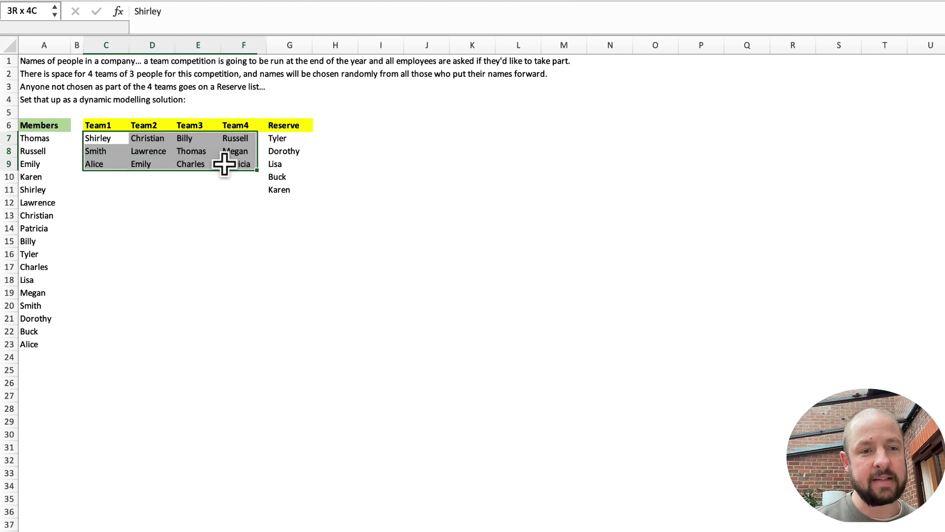
{"action": "left_click_drag", "start_coordinate": [131, 146], "coordinate": [228, 164]}
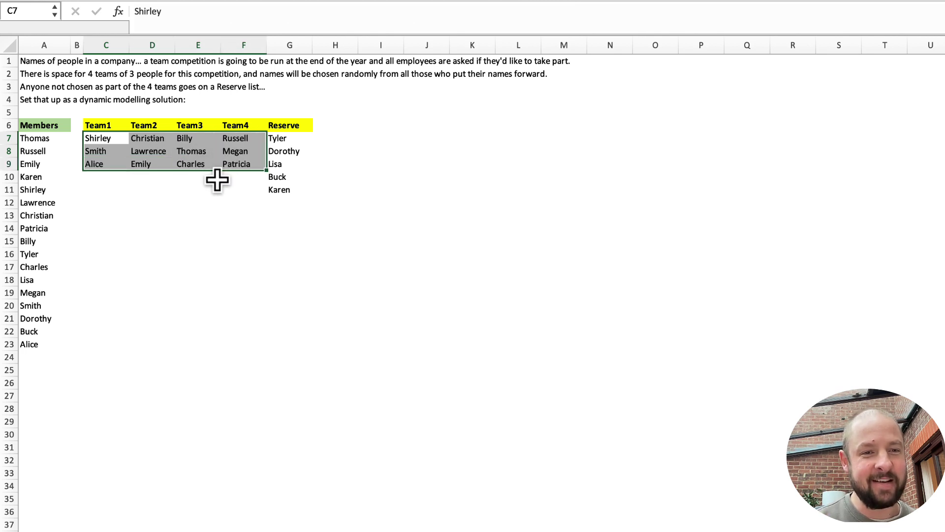
{"action": "left_click_drag", "start_coordinate": [298, 141], "coordinate": [295, 231]}
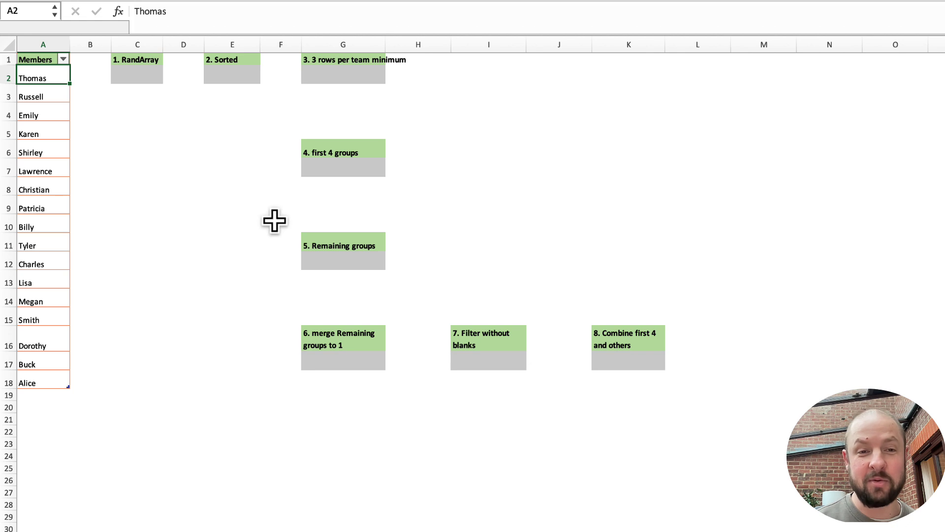
Enter =RANDARRAY(COUNTA(tbl_Names4[Members])) in C2 so a random number spills per member.
{"action": "left_click", "coordinate": [179, 134]}
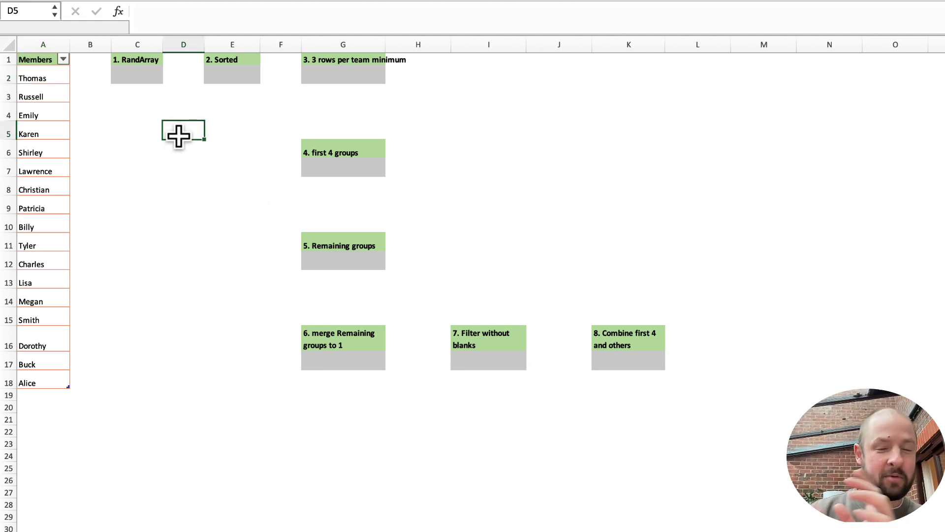
{"action": "key", "text": "Left"}
{"action": "key", "text": "Up"}
{"action": "key", "text": "Up"}
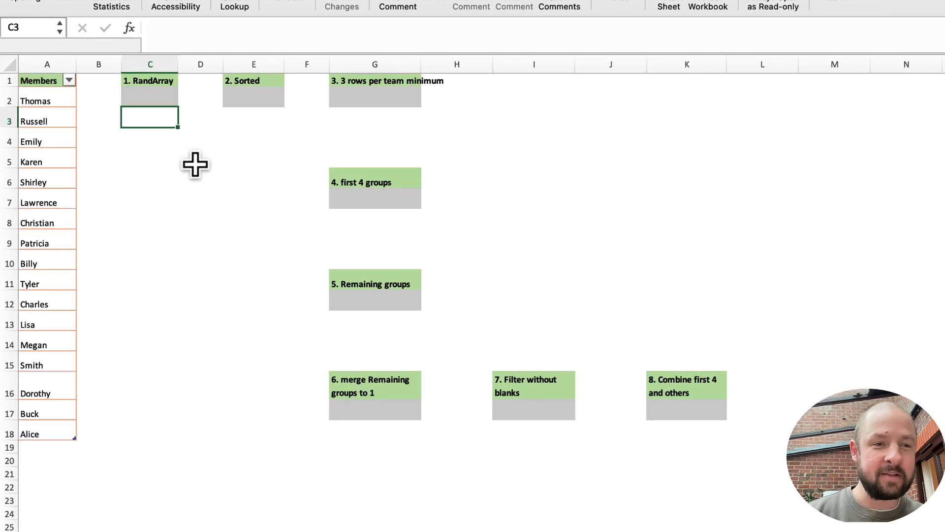
{"action": "key", "text": "Up"}
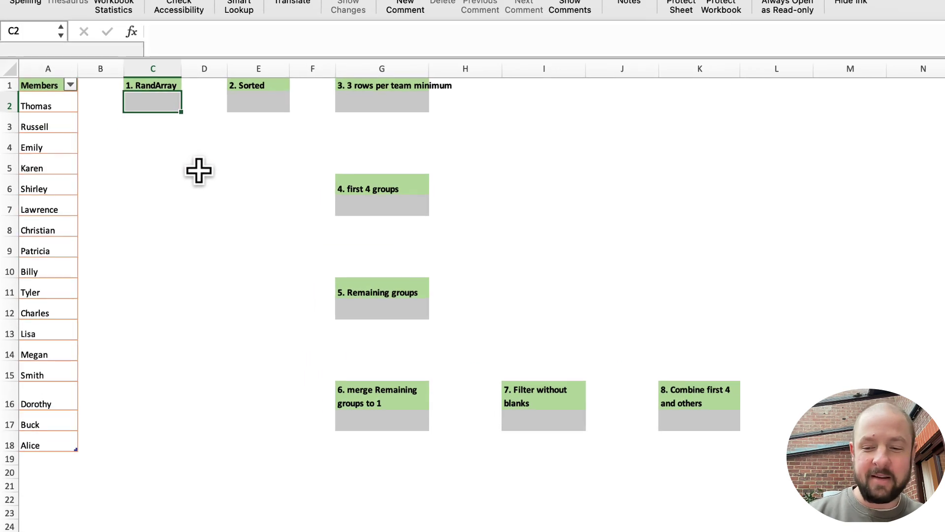
{"action": "type", "text": "=rand"}
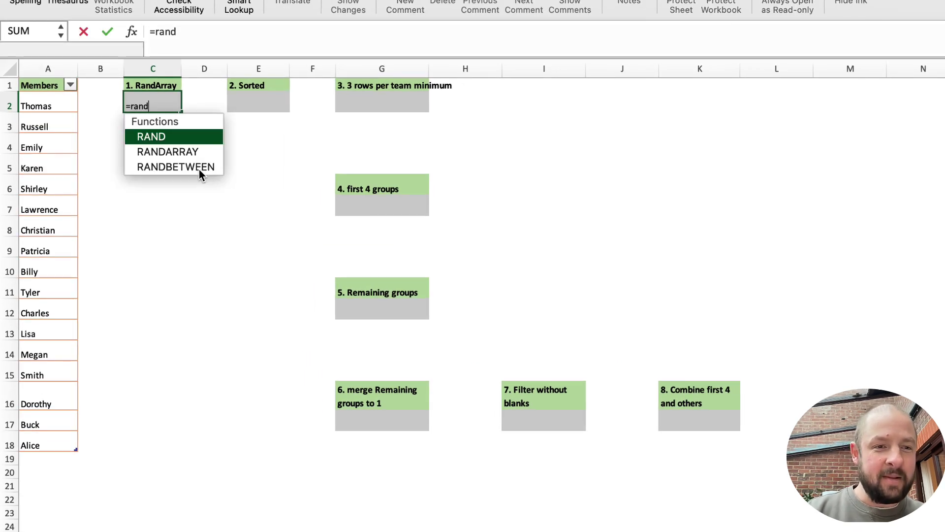
{"action": "key", "text": "Down"}
{"action": "key", "text": "Tab"}
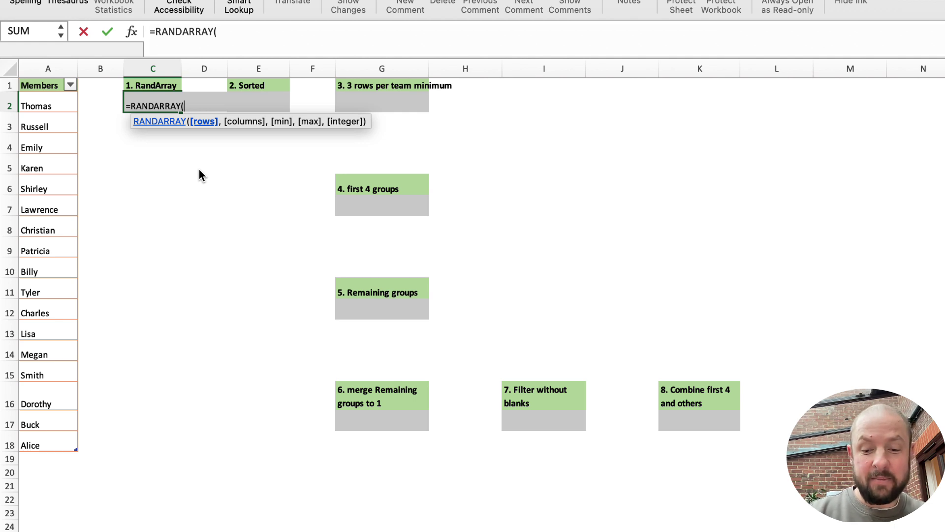
{"action": "type", "text": "counta("}
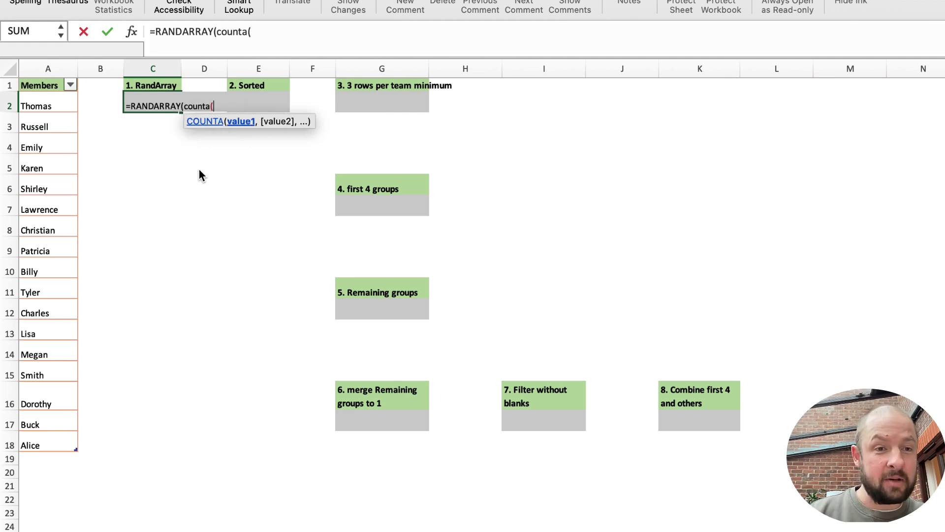
{"action": "key", "text": "Left"}
{"action": "key", "text": "Left"}
{"action": "key", "text": "ctrl+shift+Down"}
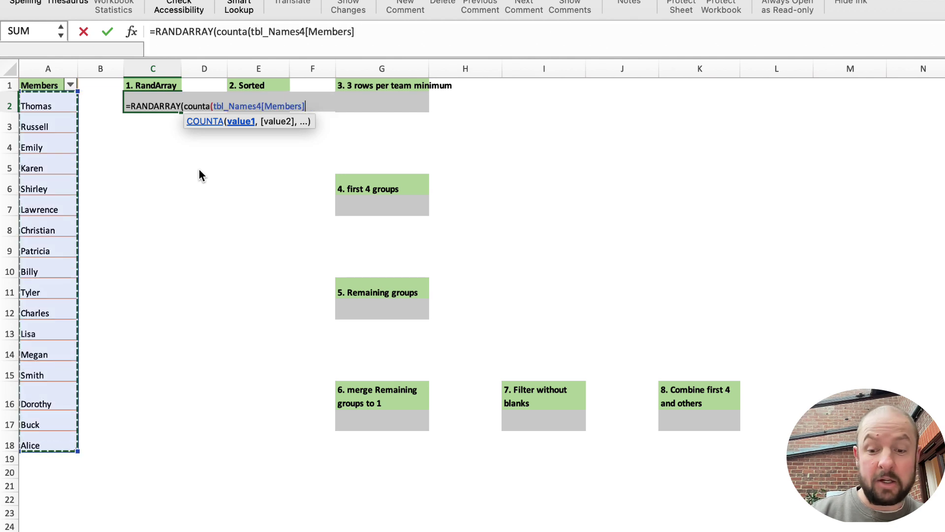
{"action": "type", "text": "))"}
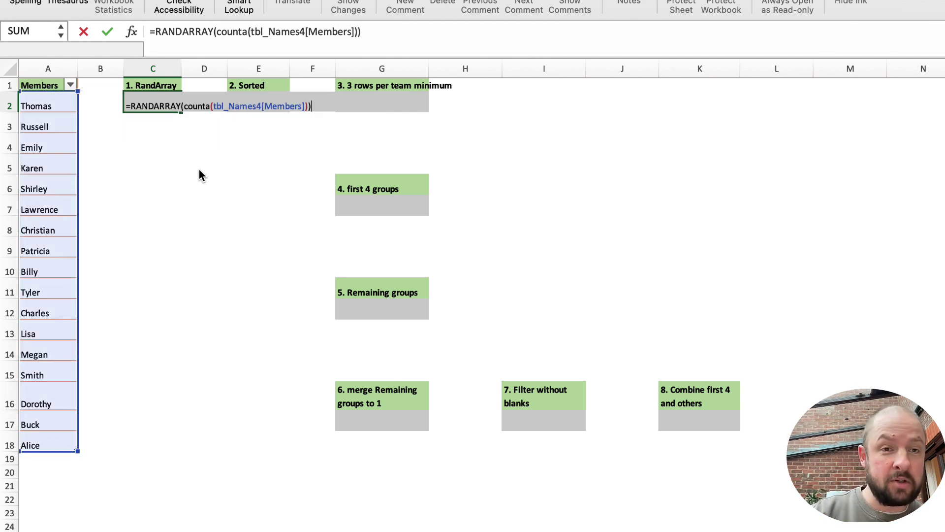
{"action": "key", "text": "Return"}
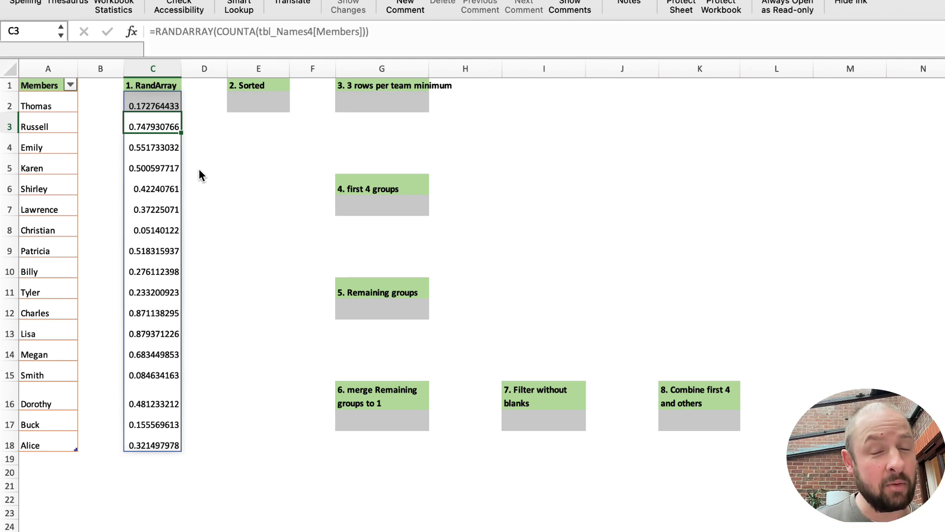
{"action": "key", "text": "Up"}
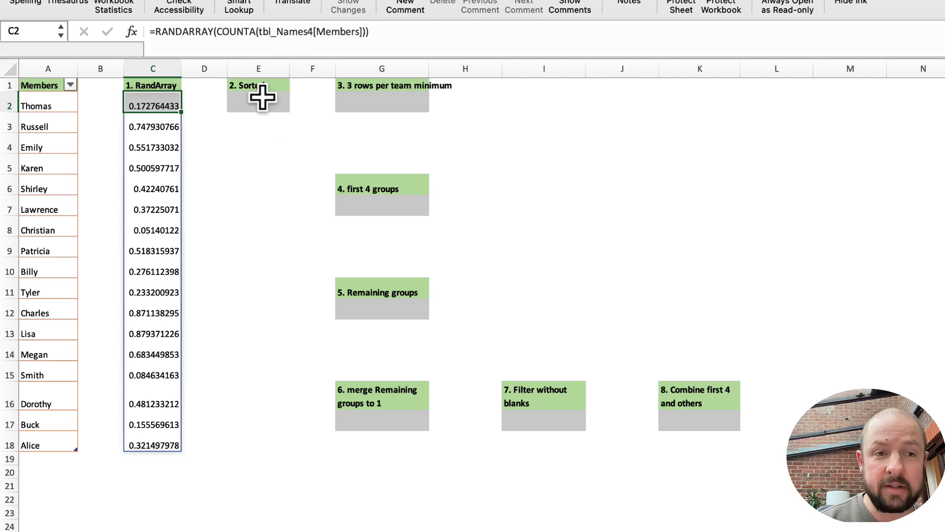
Enter a SORTBY formula in E2 shuffling the Members column by the random numbers, and recalculate with F9.
{"action": "left_click", "coordinate": [262, 97]}
{"action": "type", "text": "=so"}
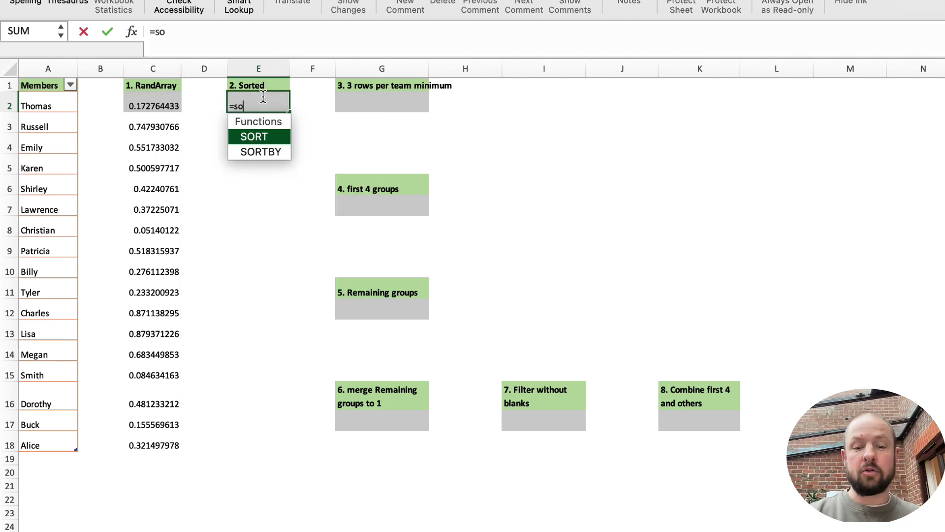
{"action": "type", "text": "rtb"}
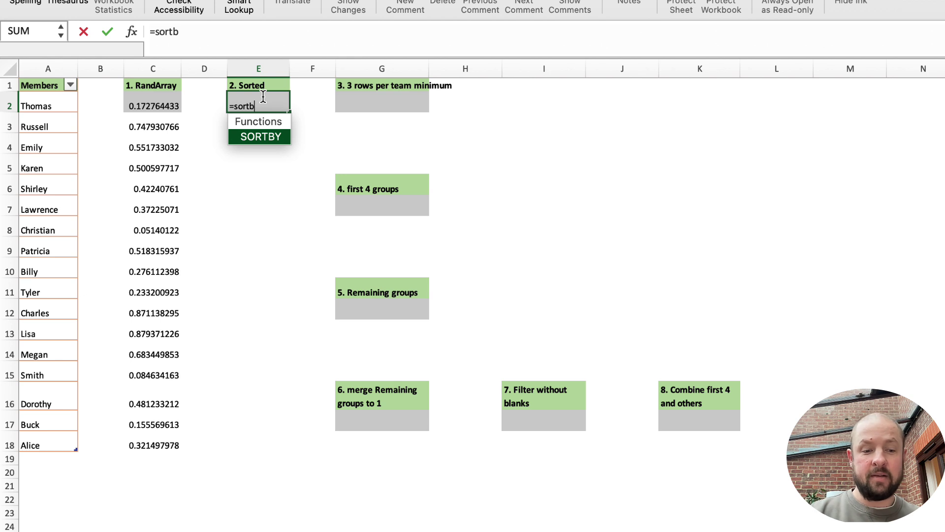
{"action": "key", "text": "Tab"}
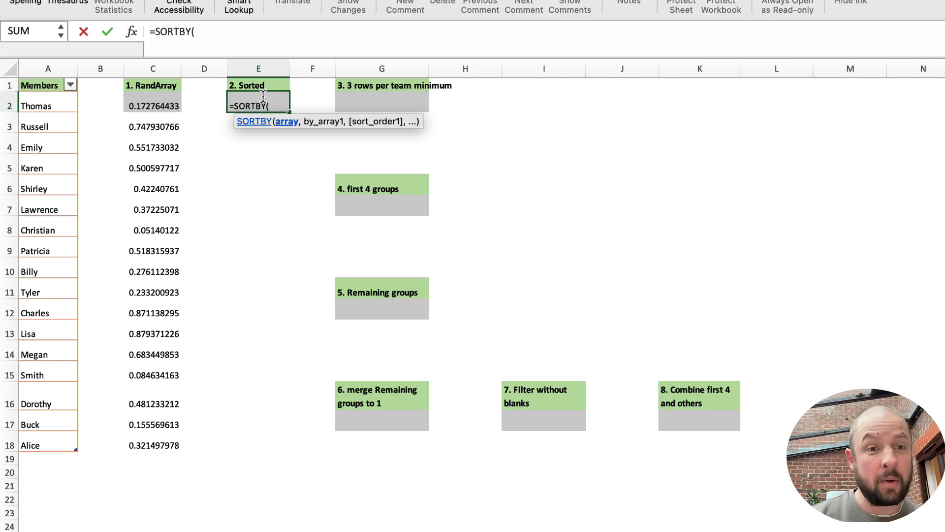
{"action": "key", "text": "Left"}
{"action": "key", "text": "Left"}
{"action": "key", "text": "Left"}
{"action": "key", "text": "Left"}
{"action": "key", "text": "ctrl+shift+Down"}
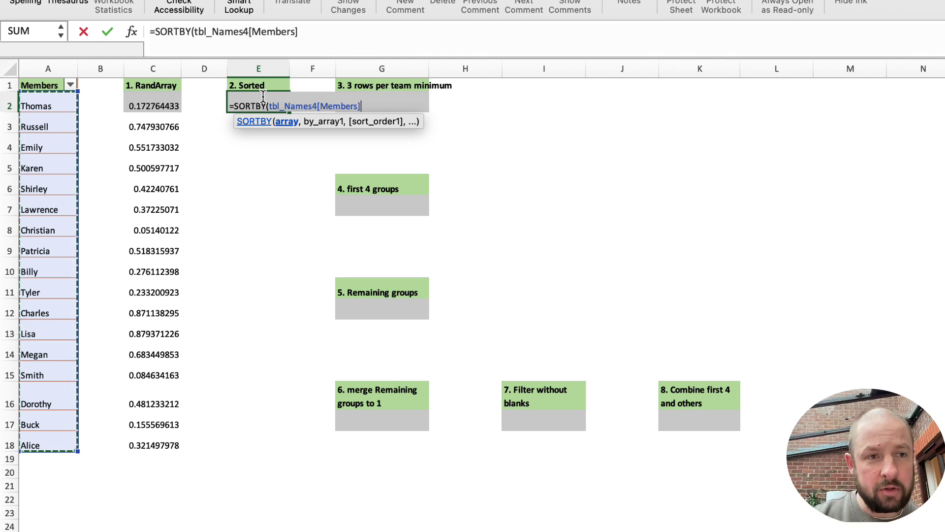
{"action": "type", "text": ","}
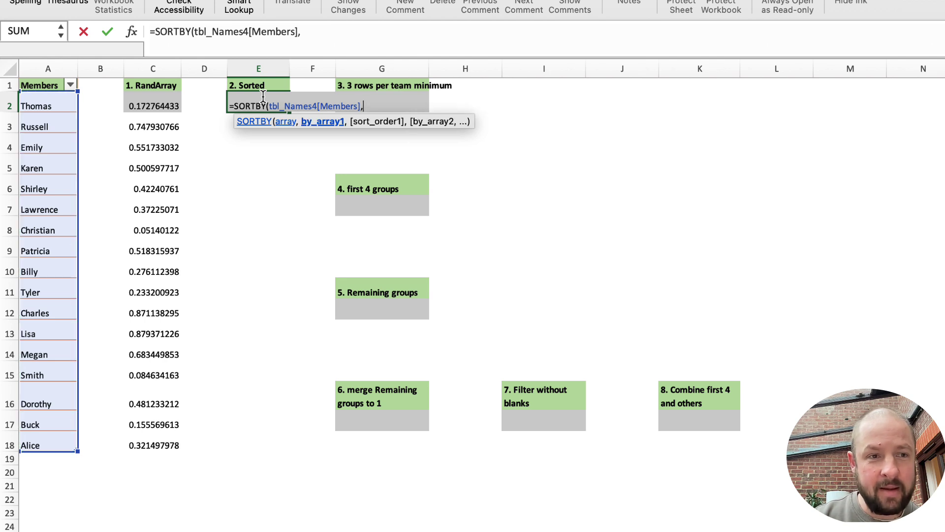
{"action": "key", "text": "Left"}
{"action": "key", "text": "Left"}
{"action": "type", "text": "#"}
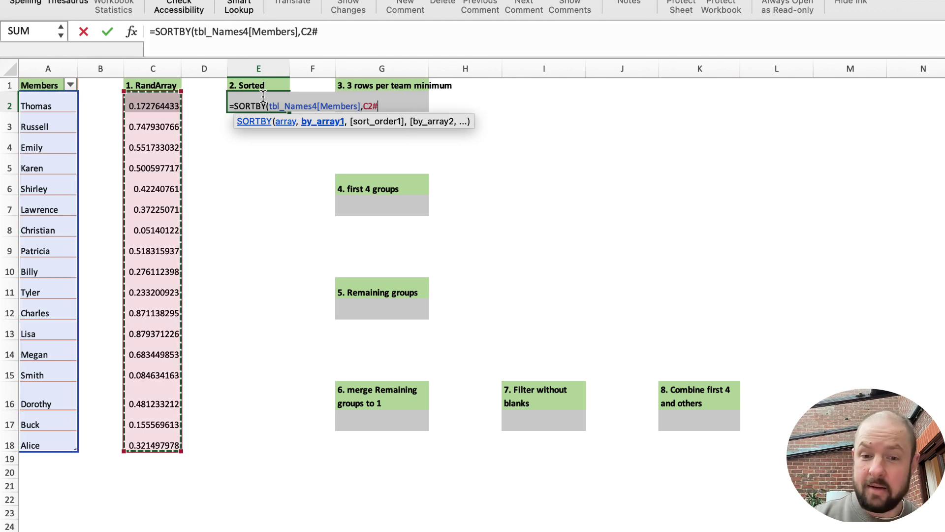
{"action": "key", "text": "Return"}
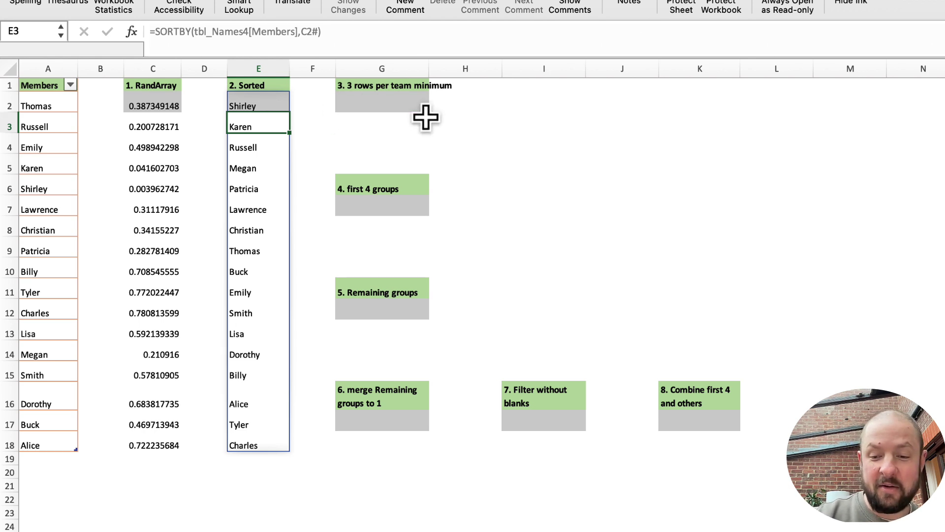
{"action": "key", "text": "F9"}
{"action": "key", "text": "F9"}
{"action": "key", "text": "F9"}
{"action": "key", "text": "F9"}
{"action": "key", "text": "F9"}
{"action": "key", "text": "F9"}
{"action": "key", "text": "F9"}
{"action": "key", "text": "F9"}
{"action": "key", "text": "F9"}
{"action": "key", "text": "F9"}
{"action": "key", "text": "F9"}
{"action": "key", "text": "F9"}
{"action": "key", "text": "F9"}
{"action": "key", "text": "F9"}
{"action": "key", "text": "F9"}
{"action": "key", "text": "F9"}
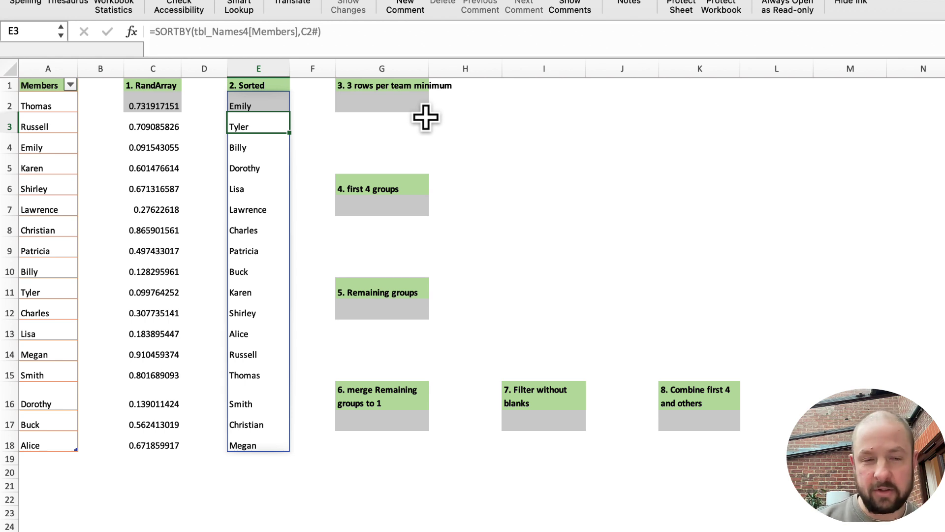
{"action": "left_click", "coordinate": [426, 116]}
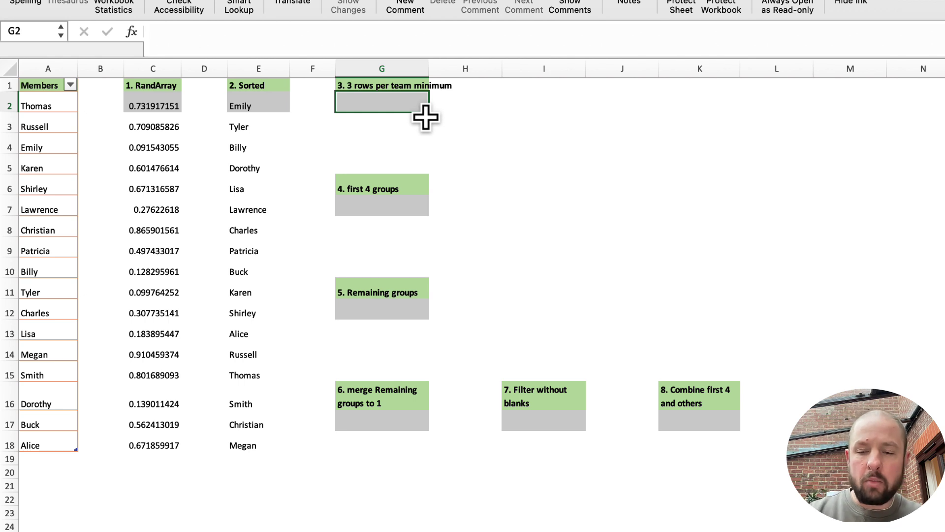
{"action": "type", "text": "=wra"}
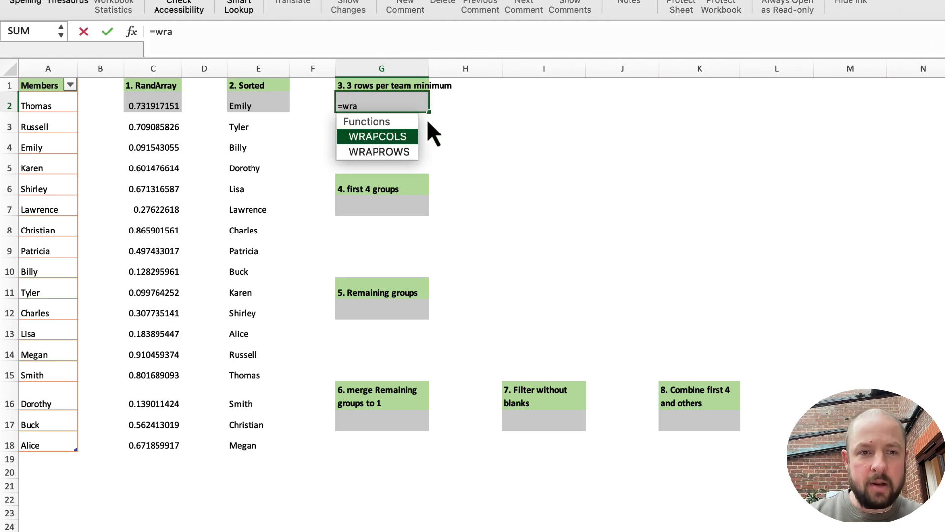
Enter =WRAPCOLS(E2#,3) in G2 to split the shuffled names into columns of three.
{"action": "key", "text": "Tab"}
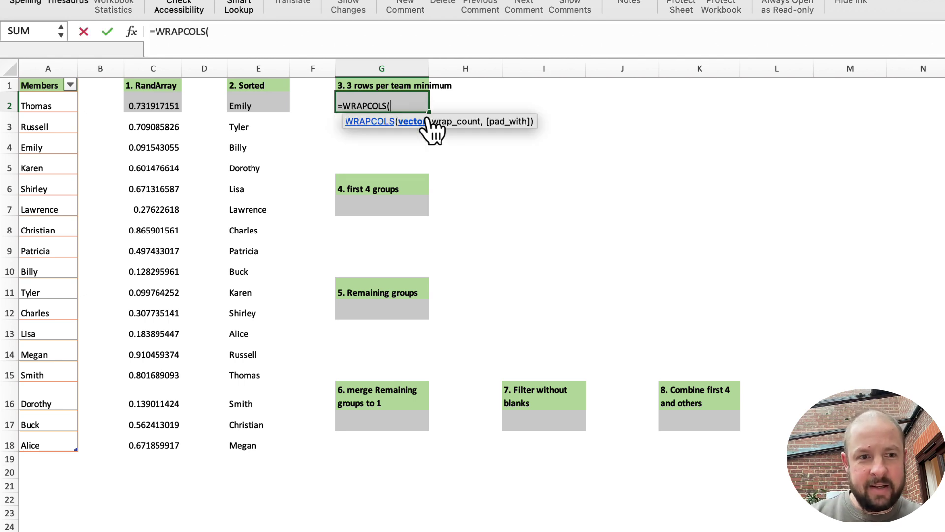
{"action": "key", "text": "Left"}
{"action": "key", "text": "Left"}
{"action": "type", "text": "#"}
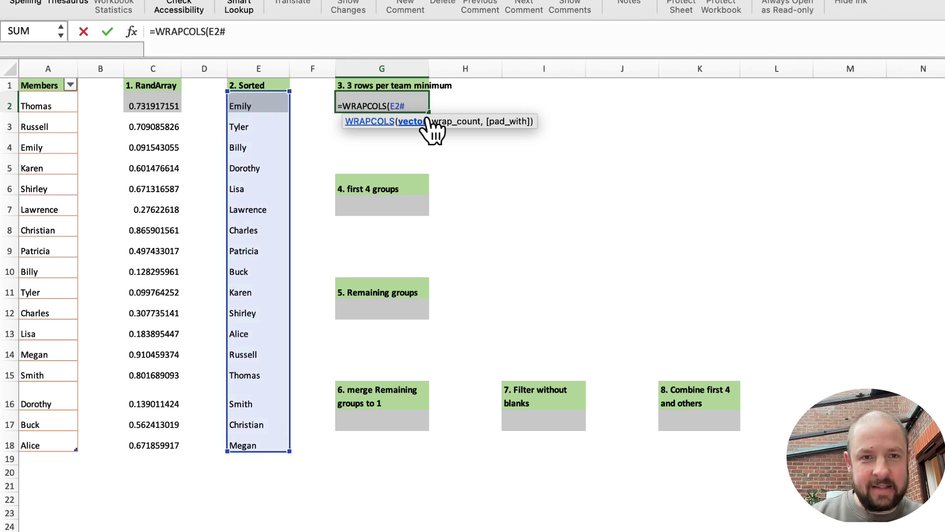
{"action": "type", "text": ", 3"}
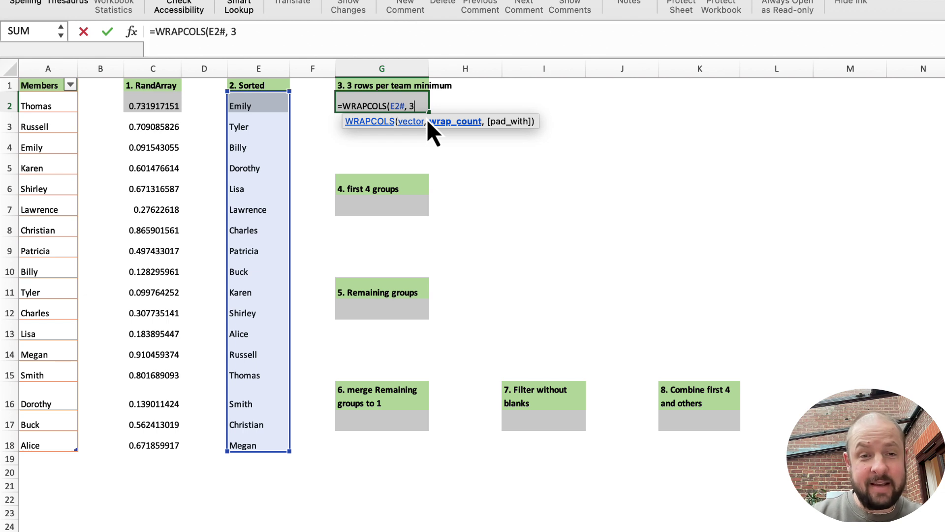
{"action": "type", "text": ")"}
{"action": "key", "text": "Return"}
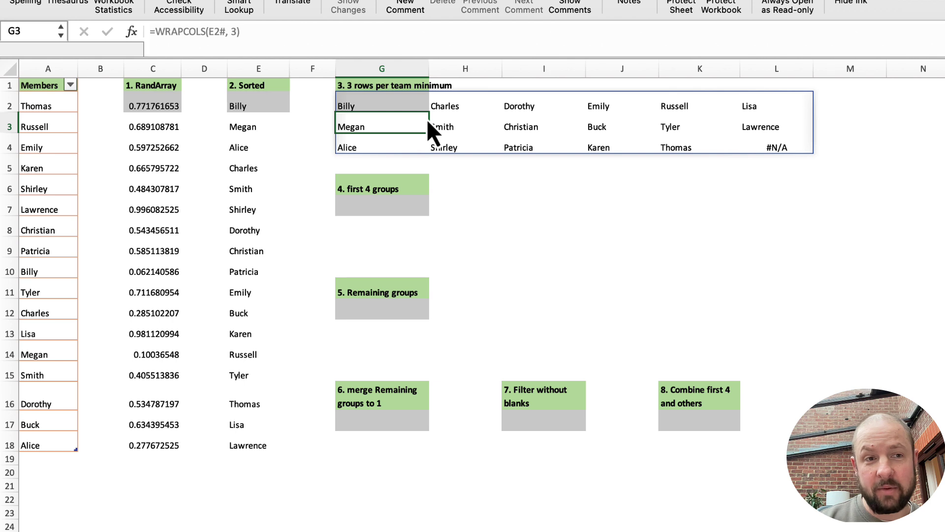
{"action": "key", "text": "Right"}
{"action": "key", "text": "Right"}
{"action": "key", "text": "Right"}
{"action": "key", "text": "Right"}
{"action": "key", "text": "Right"}
{"action": "key", "text": "Down"}
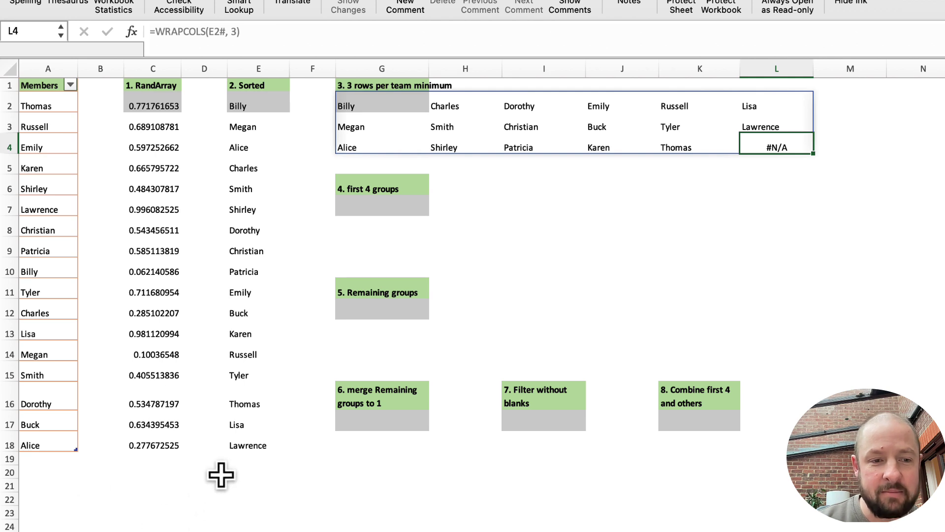
Edit the WRAPCOLS formula to pad empty spots with "" instead of #N/A.
{"action": "left_click", "coordinate": [348, 100]}
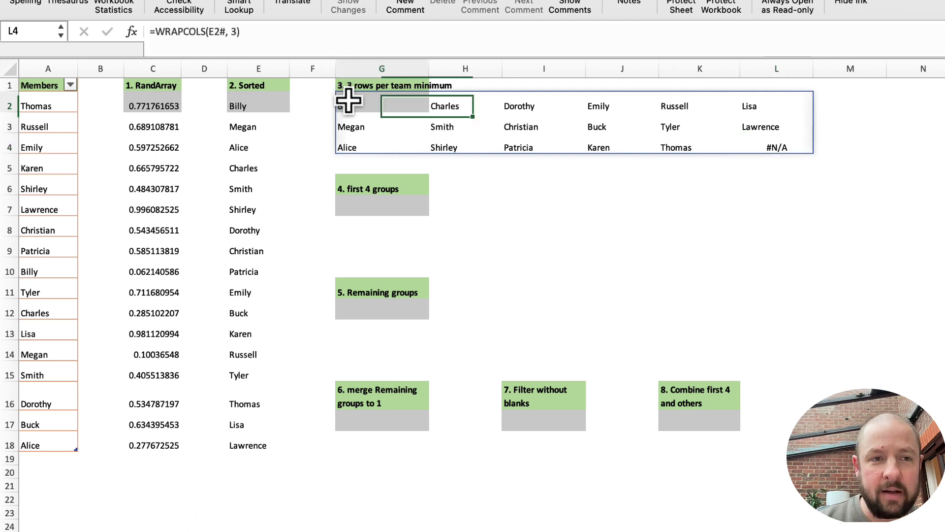
{"action": "left_click", "coordinate": [233, 33]}
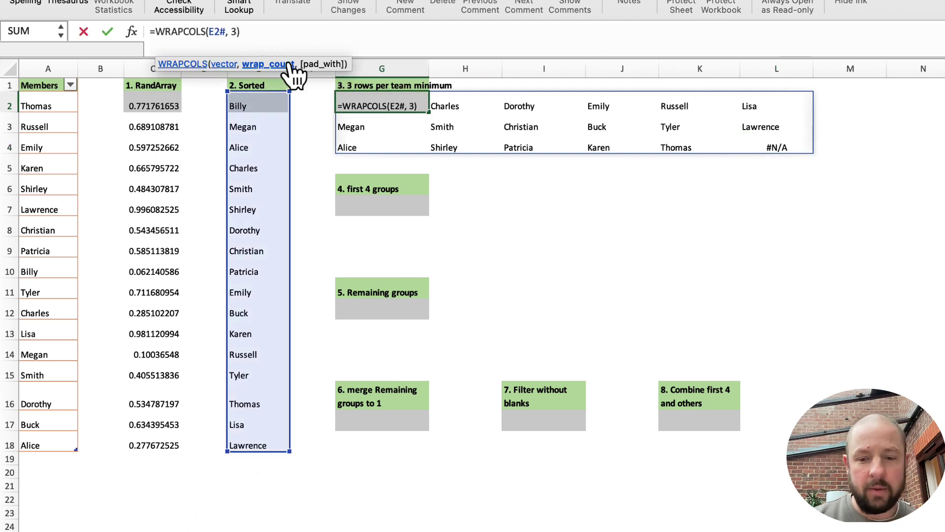
{"action": "type", "text": ", \"\""}
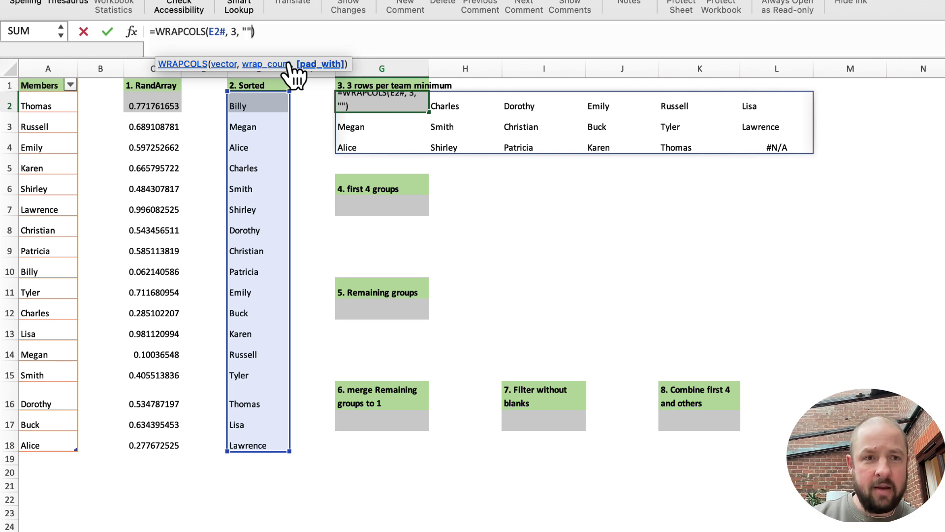
{"action": "key", "text": "Return"}
{"action": "key", "text": "Right"}
{"action": "key", "text": "Right"}
{"action": "key", "text": "Right"}
{"action": "key", "text": "Right"}
{"action": "key", "text": "Right"}
{"action": "key", "text": "Down"}
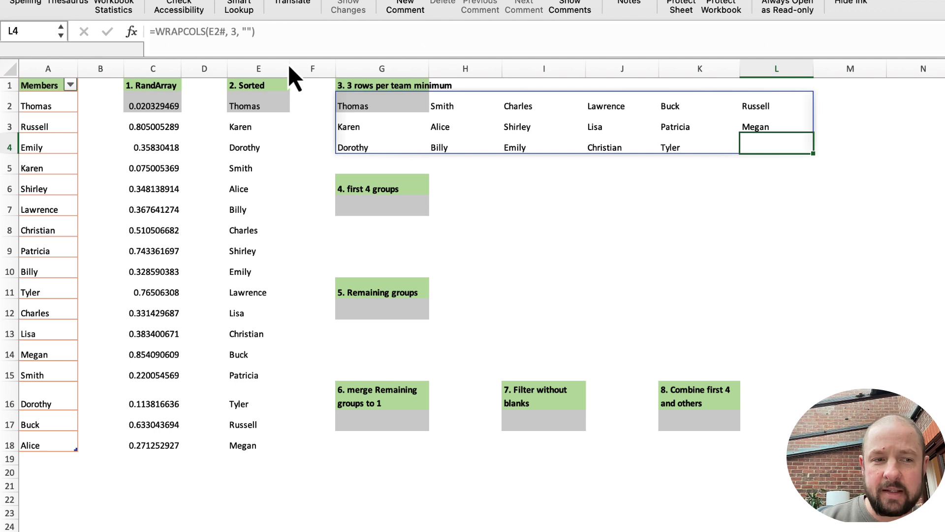
Test by adding Bob in A19 below the members, then undo and delete the entry.
{"action": "left_click", "coordinate": [46, 459]}
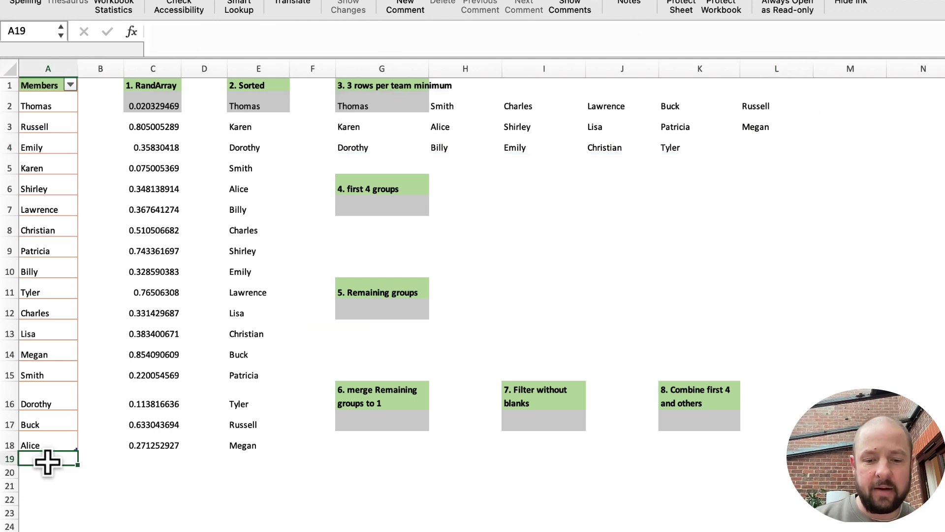
{"action": "type", "text": "Bob"}
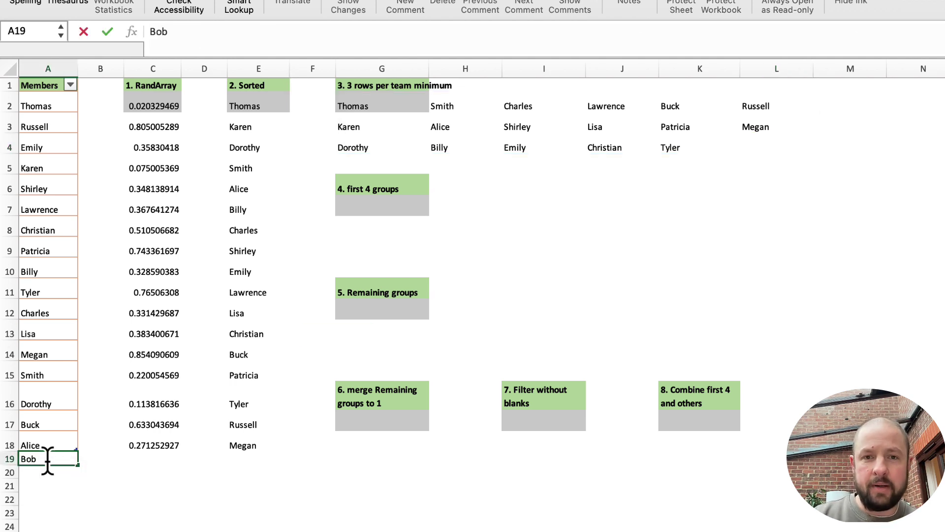
{"action": "key", "text": "Return"}
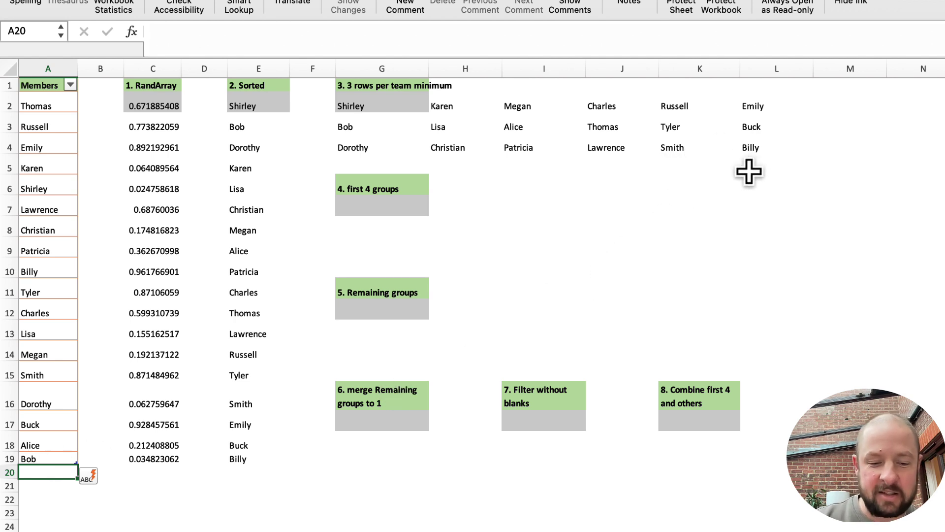
{"action": "key", "text": "ctrl+z"}
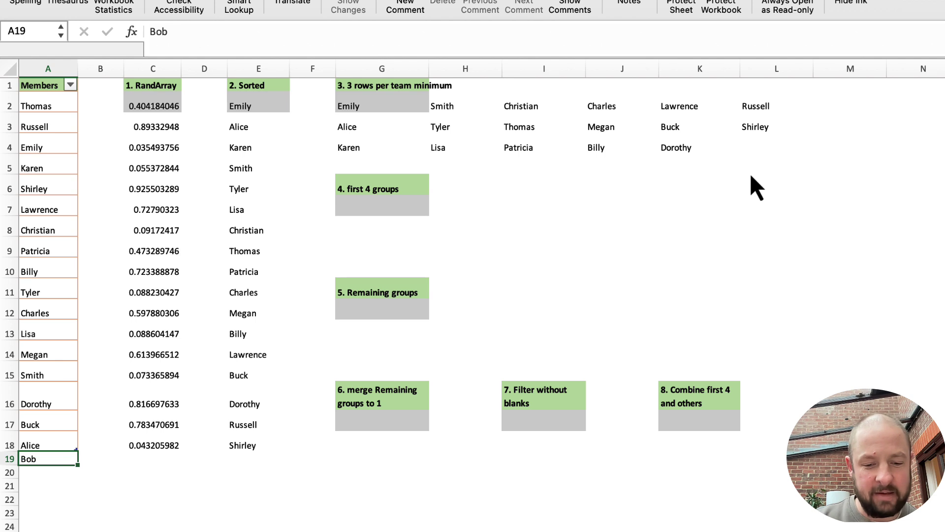
{"action": "key", "text": "Delete"}
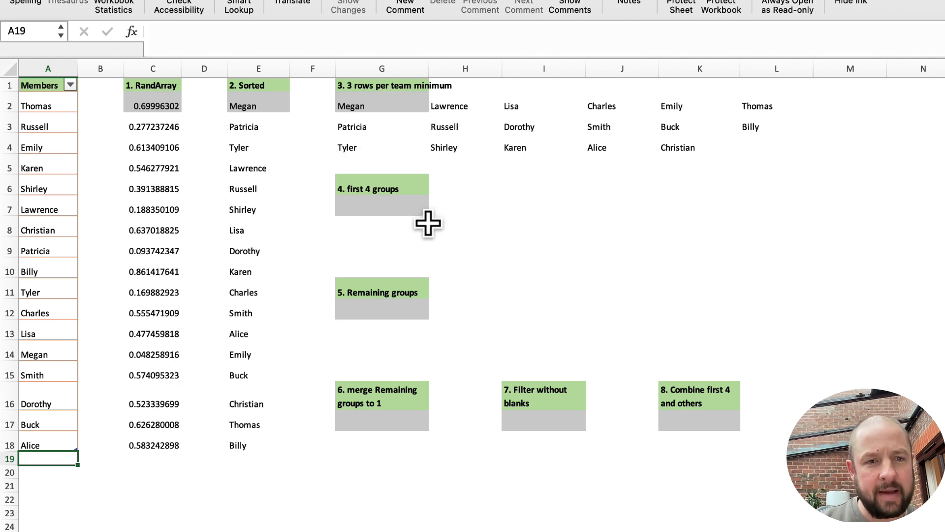
Enter =TAKE(G2#,,4) in G7 to keep only the first four groups.
{"action": "left_click", "coordinate": [414, 210]}
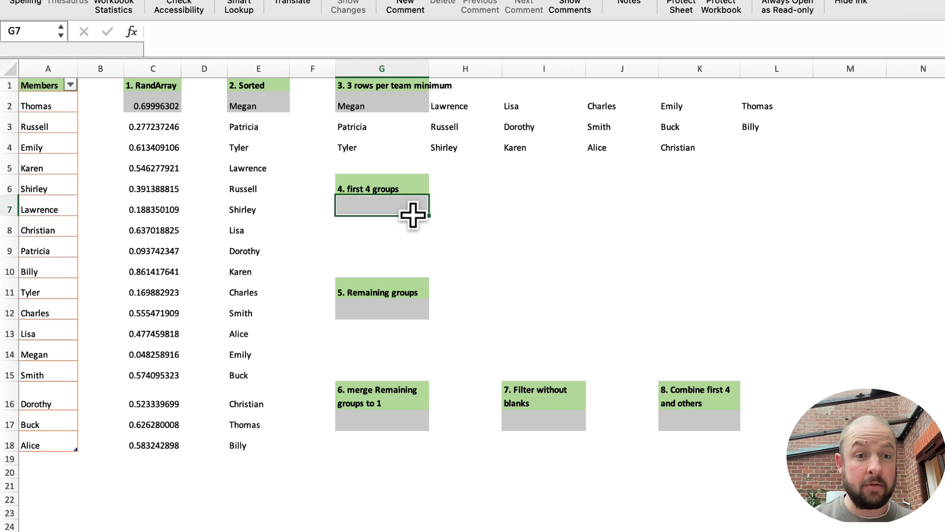
{"action": "type", "text": "=take"}
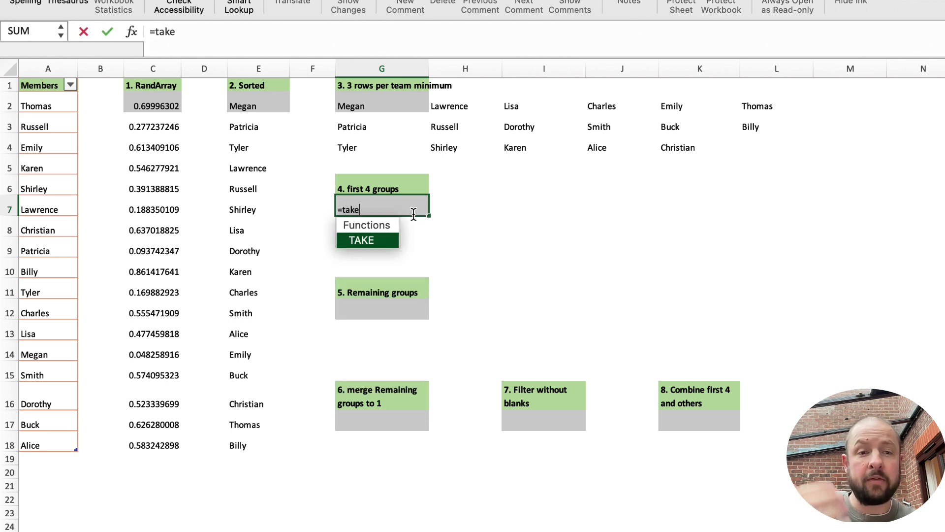
{"action": "type", "text": "("}
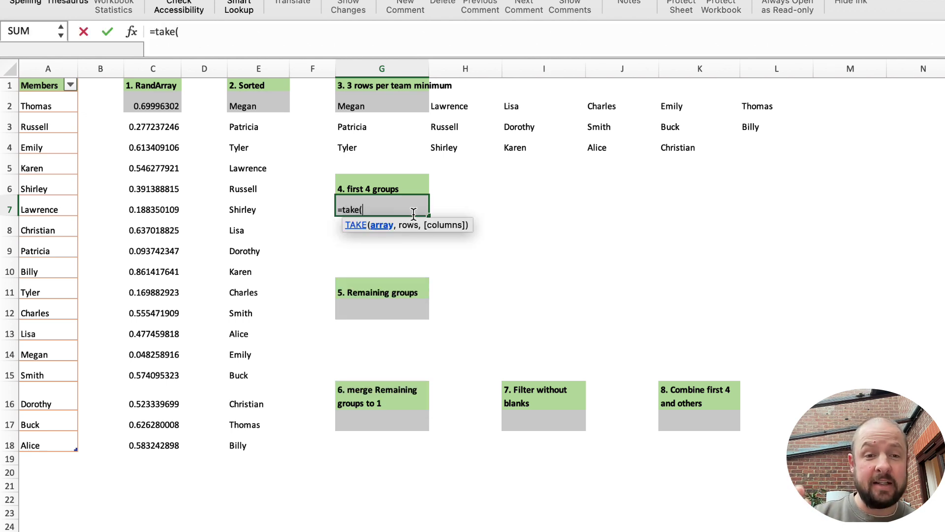
{"action": "key", "text": "Up"}
{"action": "key", "text": "Up"}
{"action": "key", "text": "Up"}
{"action": "key", "text": "Up"}
{"action": "key", "text": "Up"}
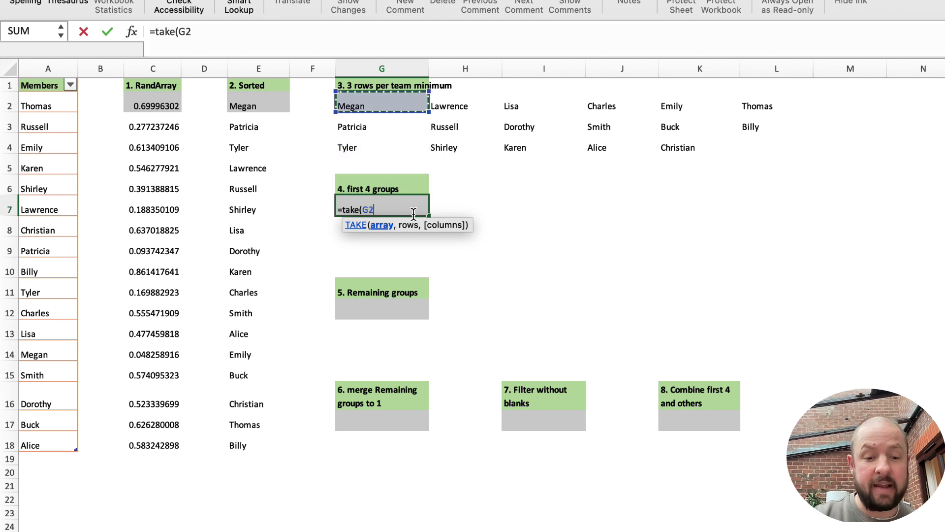
{"action": "type", "text": "#"}
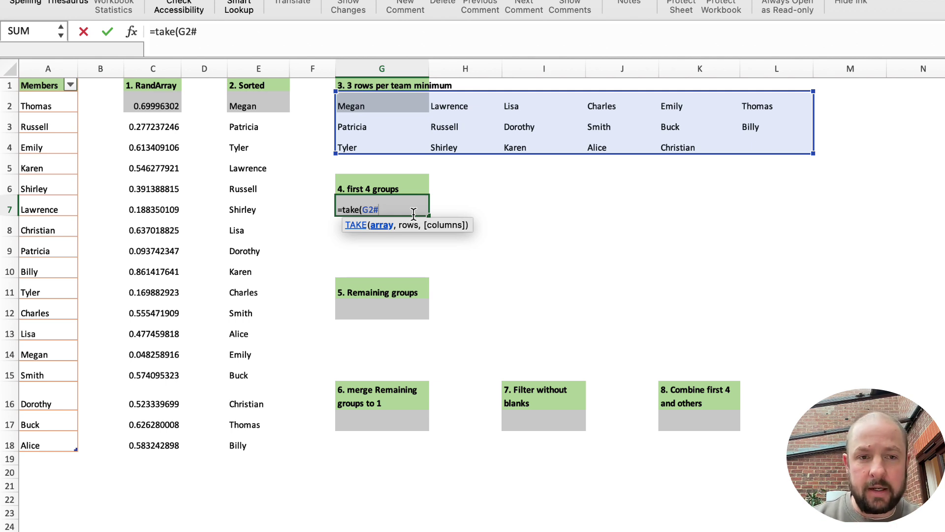
{"action": "type", "text": ",,"}
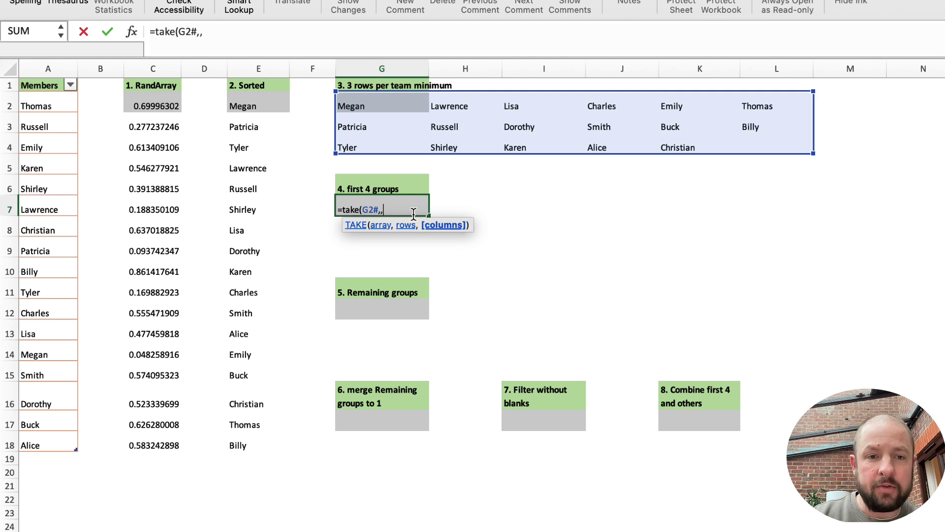
{"action": "type", "text": "4)"}
{"action": "key", "text": "Return"}
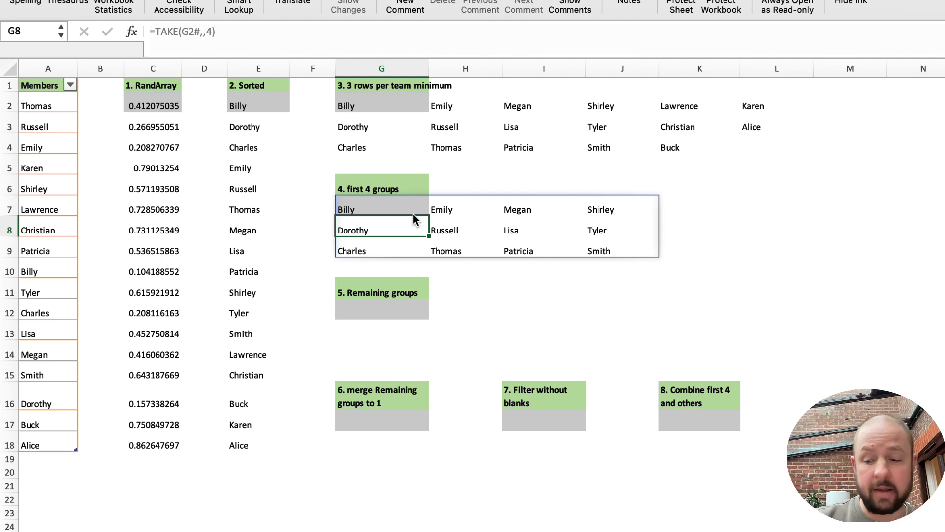
{"action": "key", "text": "Down"}
{"action": "key", "text": "Down"}
{"action": "key", "text": "Down"}
{"action": "key", "text": "Down"}
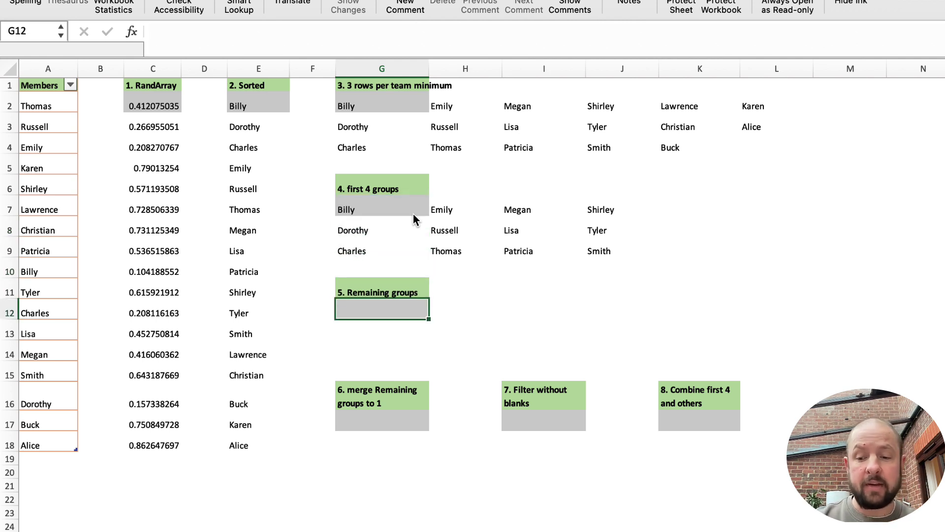
{"action": "type", "text": "=drop"}
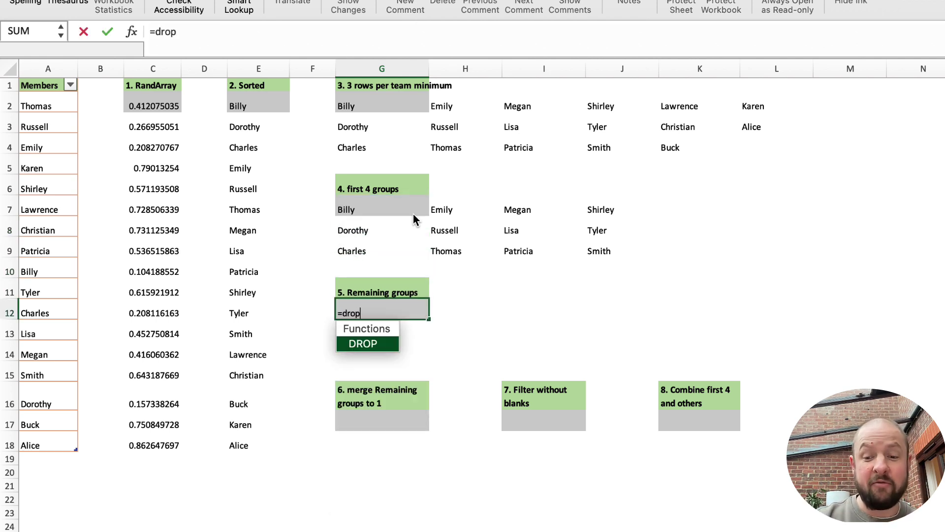
{"action": "type", "text": "("}
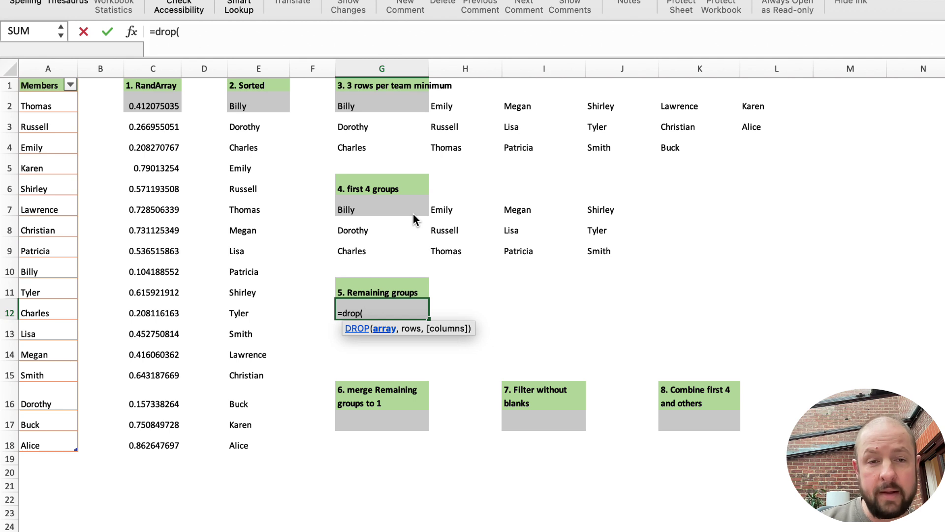
Enter =DROP(G2#,,4) in G12 to list the groups beyond the first four.
{"action": "key", "text": "Up"}
{"action": "key", "text": "Up"}
{"action": "key", "text": "Up"}
{"action": "key", "text": "Up"}
{"action": "key", "text": "Up"}
{"action": "key", "text": "Up"}
{"action": "key", "text": "Up"}
{"action": "key", "text": "Up"}
{"action": "key", "text": "Up"}
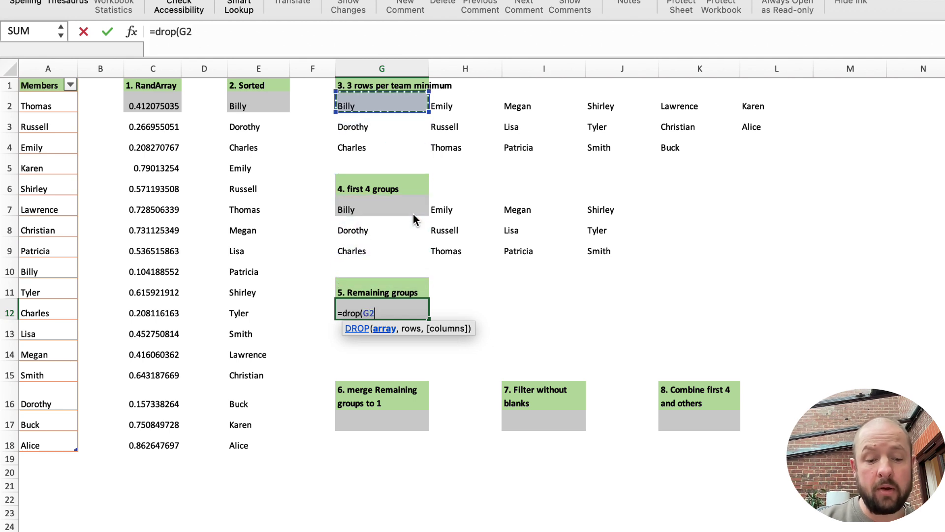
{"action": "type", "text": "#"}
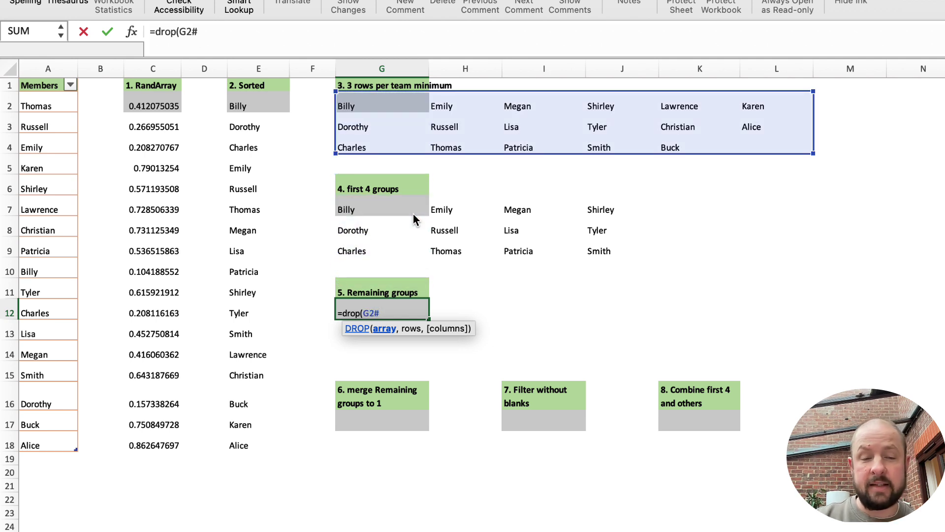
{"action": "type", "text": ",,"}
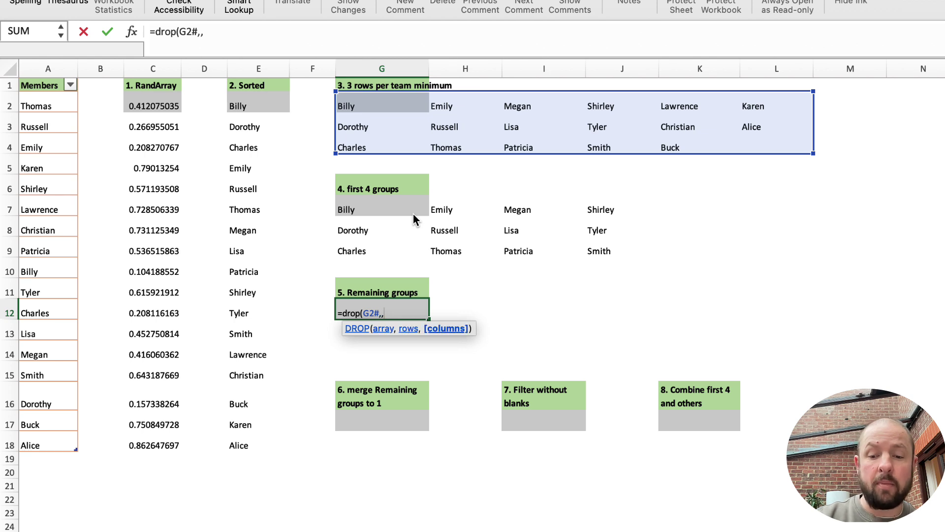
{"action": "type", "text": "4)"}
{"action": "key", "text": "Return"}
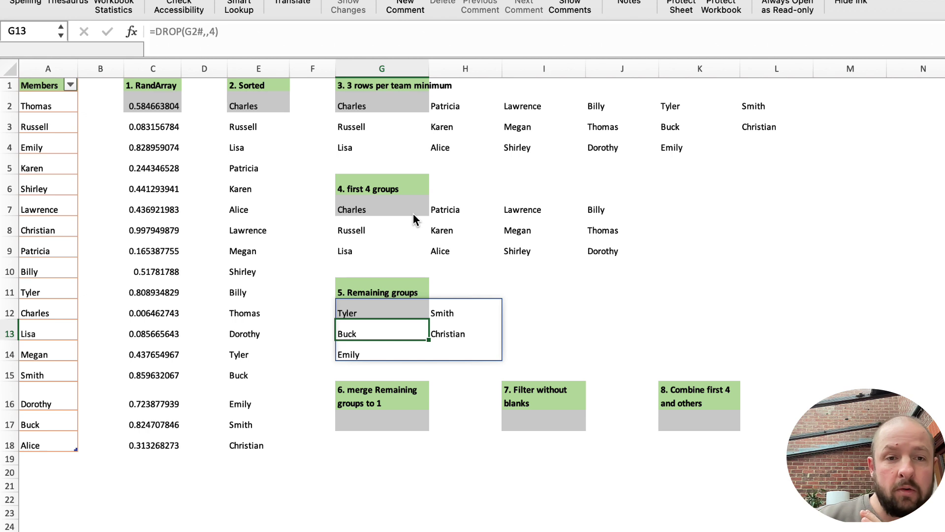
{"action": "key", "text": "Down"}
{"action": "key", "text": "Down"}
{"action": "key", "text": "Down"}
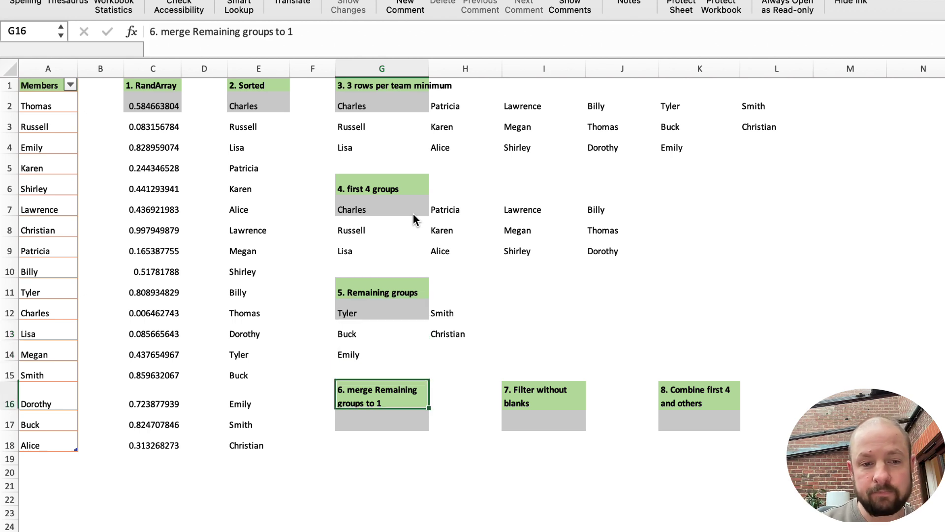
{"action": "key", "text": "Down"}
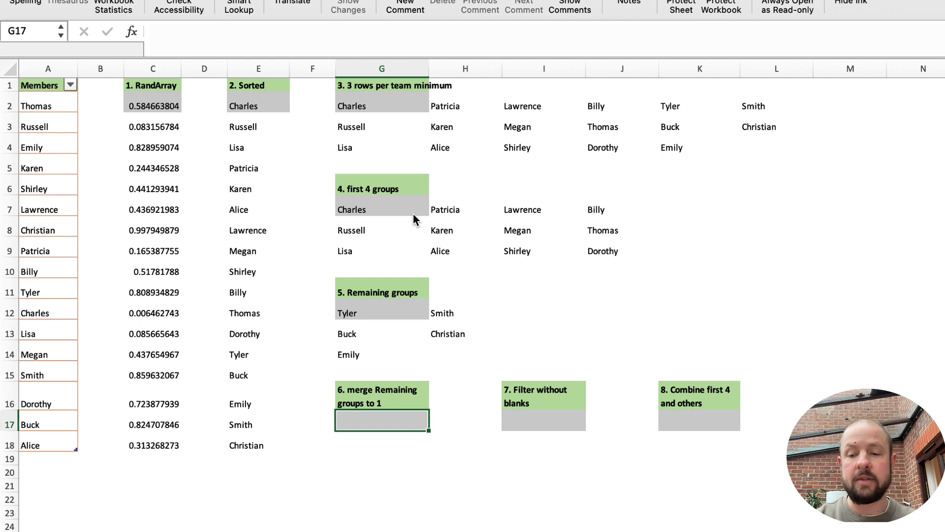
{"action": "type", "text": "="}
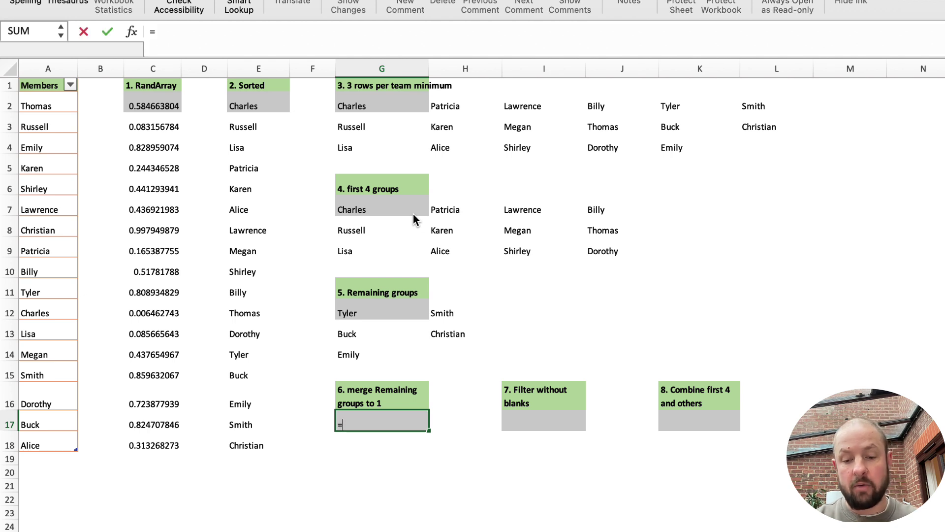
{"action": "type", "text": "xta"}
Enter =TOCOL(G12#) in G17 to stack the remaining groups into one column.
{"action": "key", "text": "BackSpace"}
{"action": "key", "text": "BackSpace"}
{"action": "key", "text": "BackSpace"}
{"action": "key", "text": "BackSpace"}
{"action": "type", "text": "="}
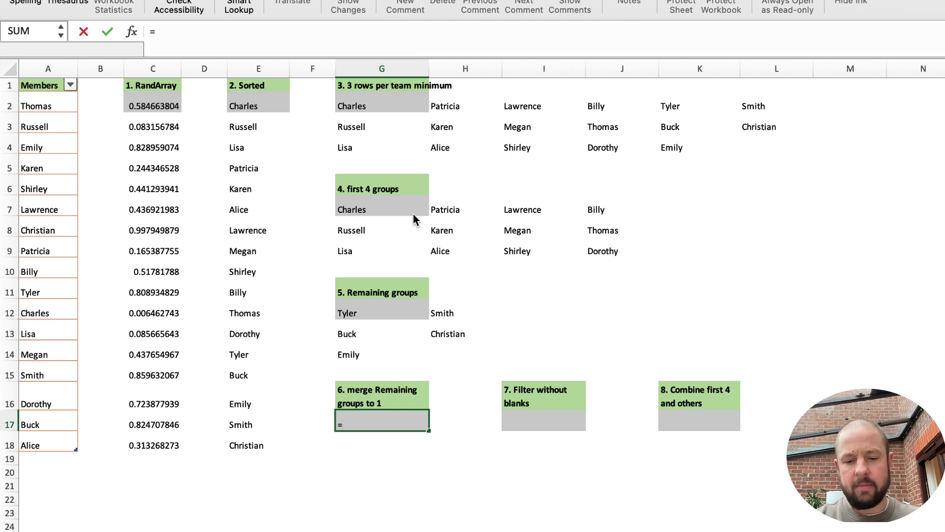
{"action": "type", "text": "hstack("}
{"action": "key", "text": "BackSpace"}
{"action": "key", "text": "BackSpace"}
{"action": "key", "text": "BackSpace"}
{"action": "key", "text": "BackSpace"}
{"action": "key", "text": "BackSpace"}
{"action": "key", "text": "BackSpace"}
{"action": "key", "text": "BackSpace"}
{"action": "type", "text": "tocol("}
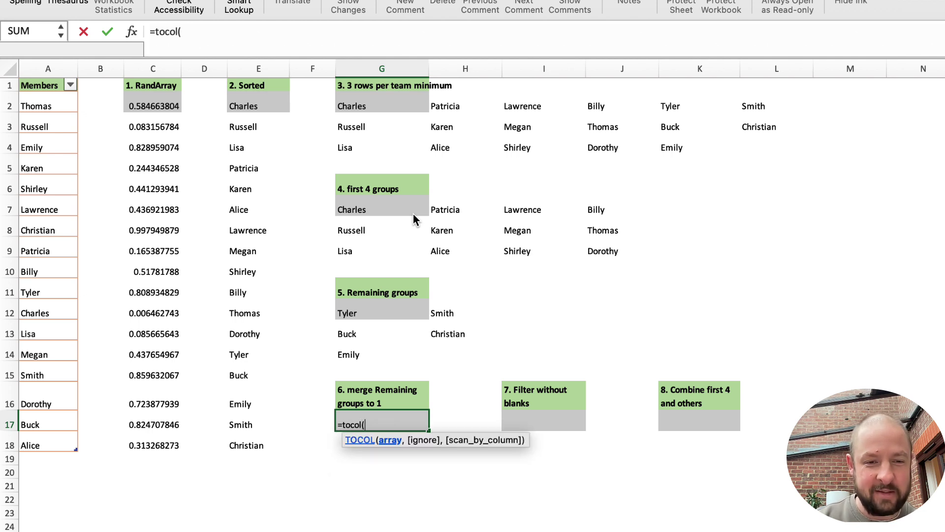
{"action": "key", "text": "Up"}
{"action": "key", "text": "Up"}
{"action": "key", "text": "Up"}
{"action": "key", "text": "Up"}
{"action": "key", "text": "Up"}
{"action": "type", "text": "#"}
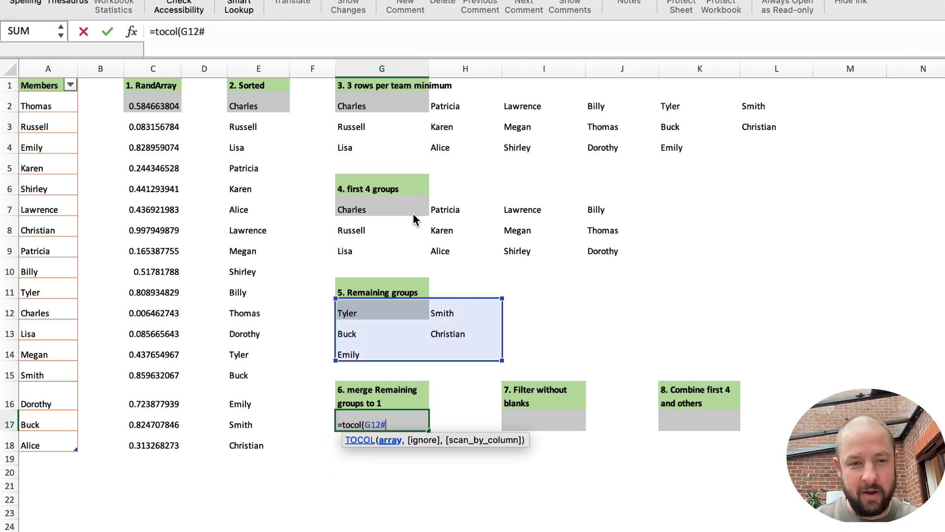
{"action": "type", "text": ")"}
{"action": "key", "text": "Return"}
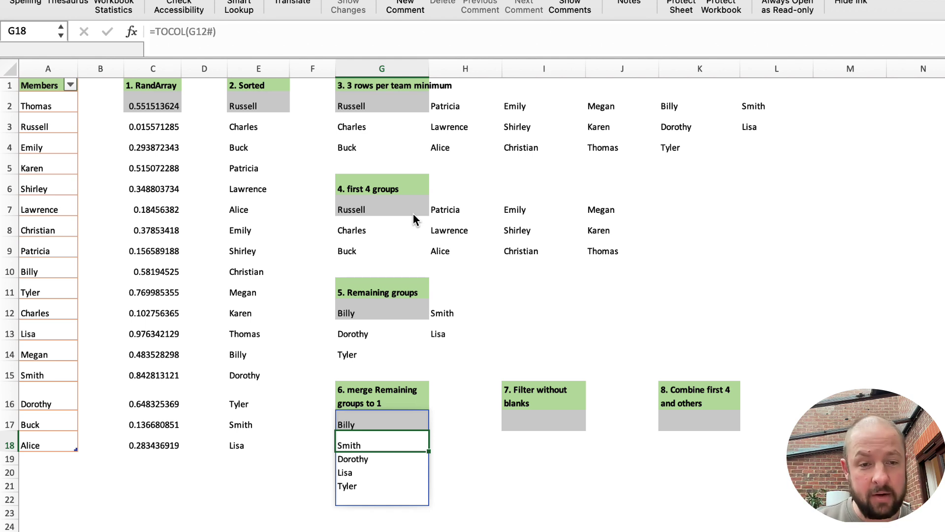
Arrow through the merged column and the remaining groups to verify the spilled names.
{"action": "key", "text": "Down"}
{"action": "key", "text": "Down"}
{"action": "key", "text": "Down"}
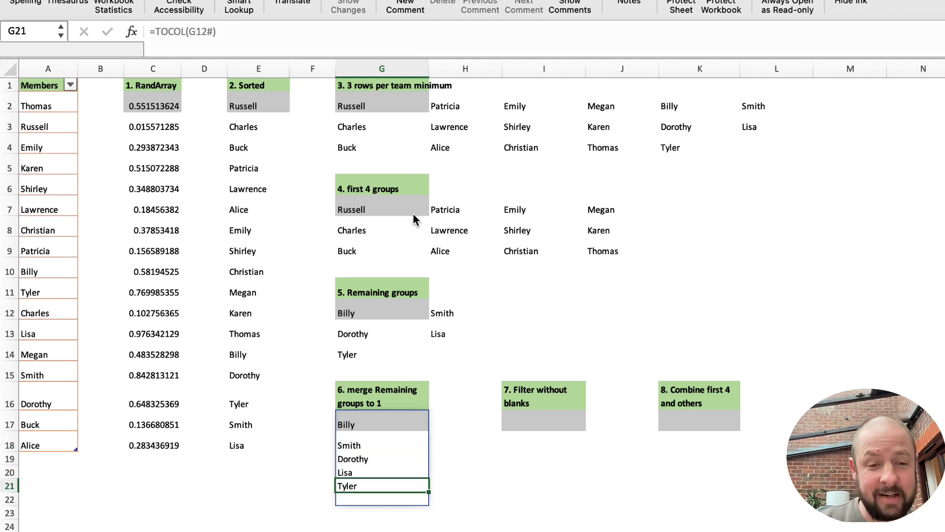
{"action": "key", "text": "Down"}
{"action": "key", "text": "Up"}
{"action": "key", "text": "Up"}
{"action": "key", "text": "Up"}
{"action": "key", "text": "Up"}
{"action": "key", "text": "Up"}
{"action": "key", "text": "Up"}
{"action": "key", "text": "Up"}
{"action": "key", "text": "Up"}
{"action": "key", "text": "Up"}
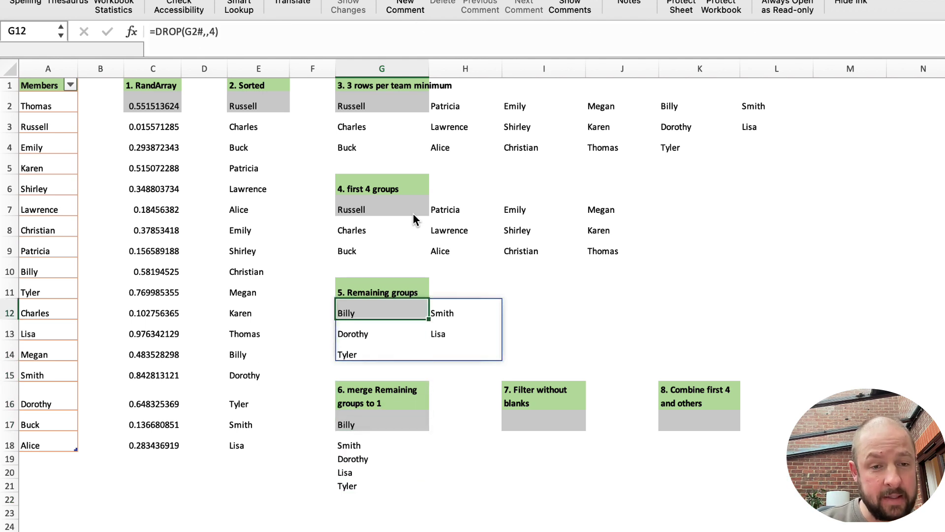
{"action": "key", "text": "Right"}
{"action": "key", "text": "Down"}
{"action": "key", "text": "Down"}
{"action": "key", "text": "Left"}
{"action": "key", "text": "Down"}
{"action": "key", "text": "Down"}
{"action": "key", "text": "Down"}
{"action": "key", "text": "Down"}
{"action": "key", "text": "Down"}
{"action": "key", "text": "Down"}
{"action": "key", "text": "Down"}
{"action": "key", "text": "Down"}
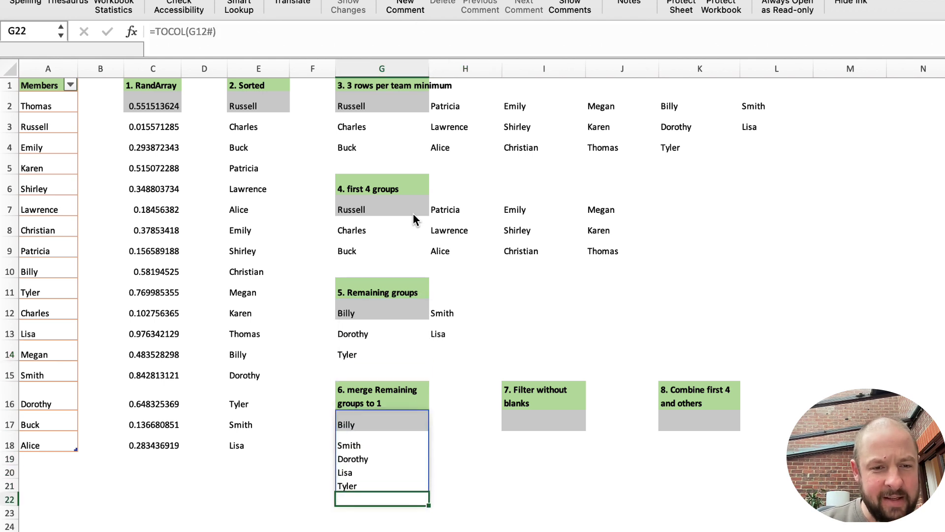
{"action": "key", "text": "Up"}
{"action": "key", "text": "Up"}
{"action": "key", "text": "Up"}
{"action": "key", "text": "Up"}
{"action": "key", "text": "Up"}
{"action": "key", "text": "Up"}
Enter =FILTER(G17#,G17#<>"") in I17 to list the reserves without blanks.
{"action": "key", "text": "Right"}
{"action": "key", "text": "Right"}
{"action": "key", "text": "Down"}
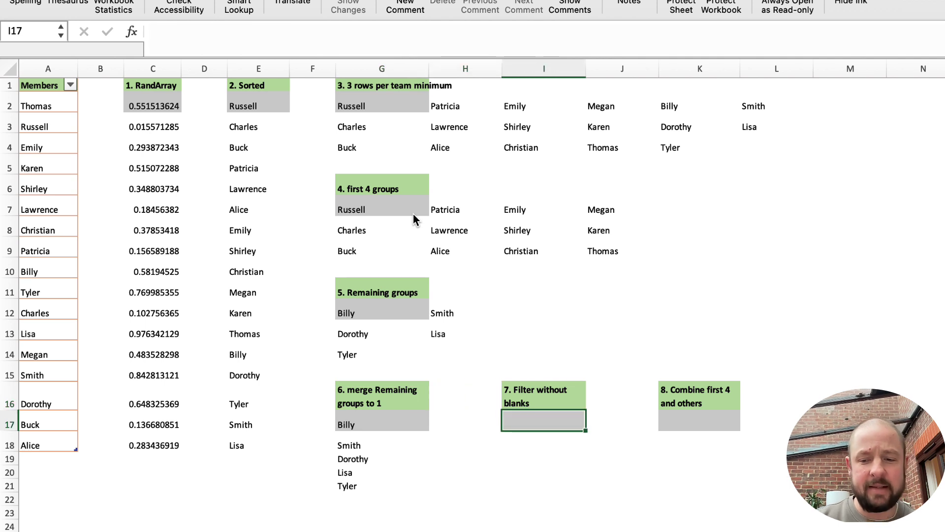
{"action": "type", "text": "=filter("}
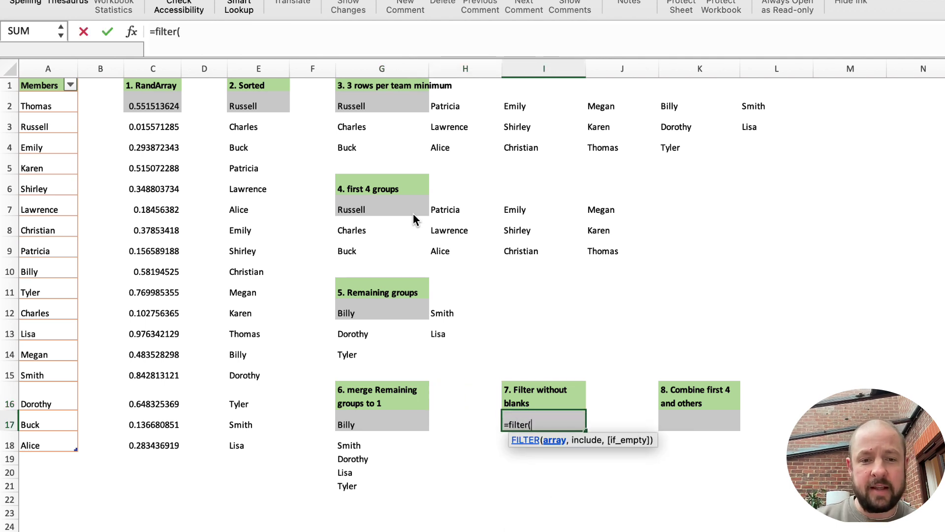
{"action": "key", "text": "Left"}
{"action": "key", "text": "Left"}
{"action": "type", "text": "#"}
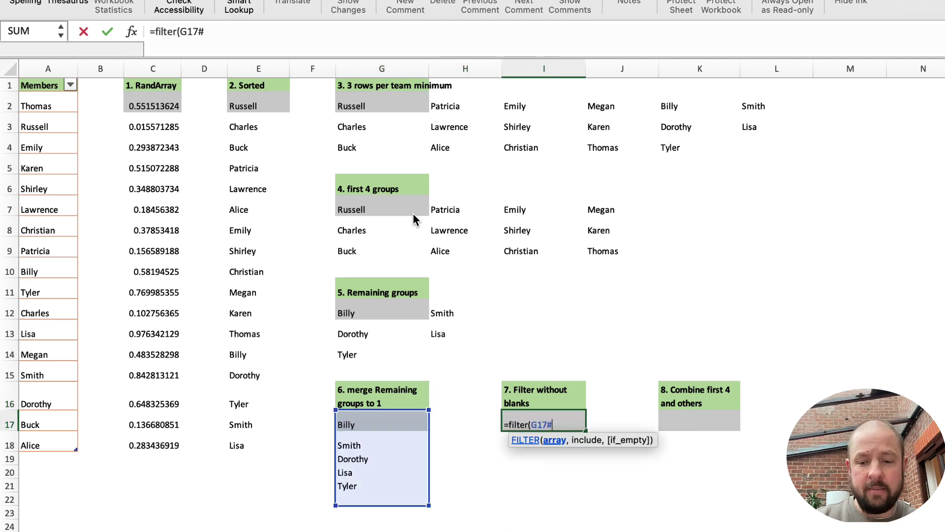
{"action": "type", "text": ","}
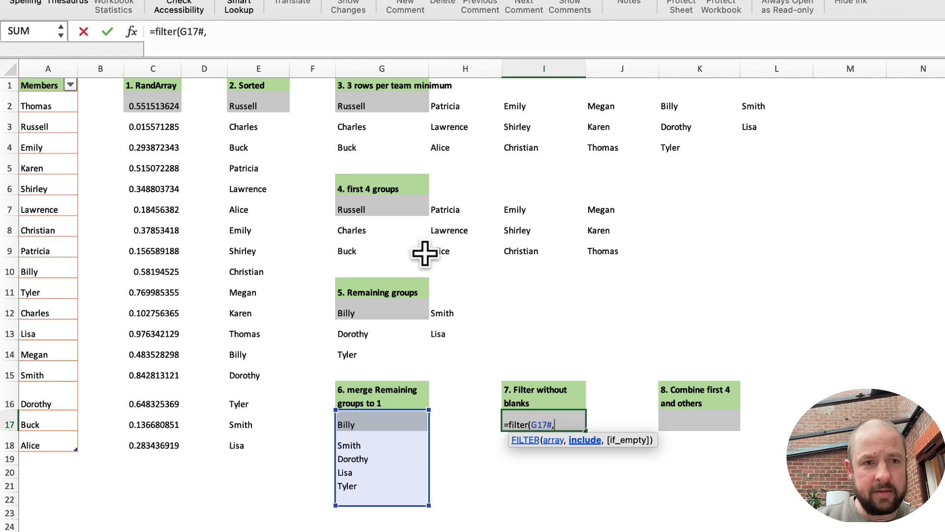
{"action": "left_click", "coordinate": [362, 424]}
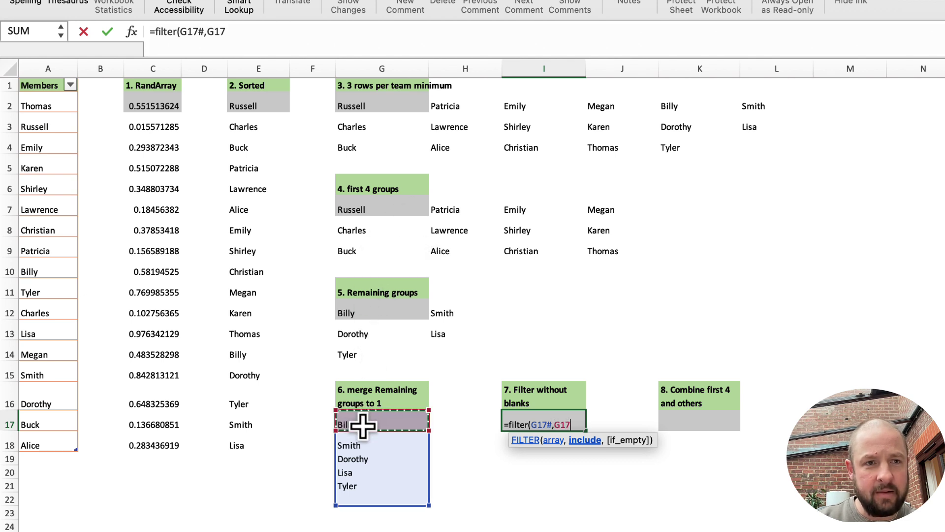
{"action": "type", "text": "#"}
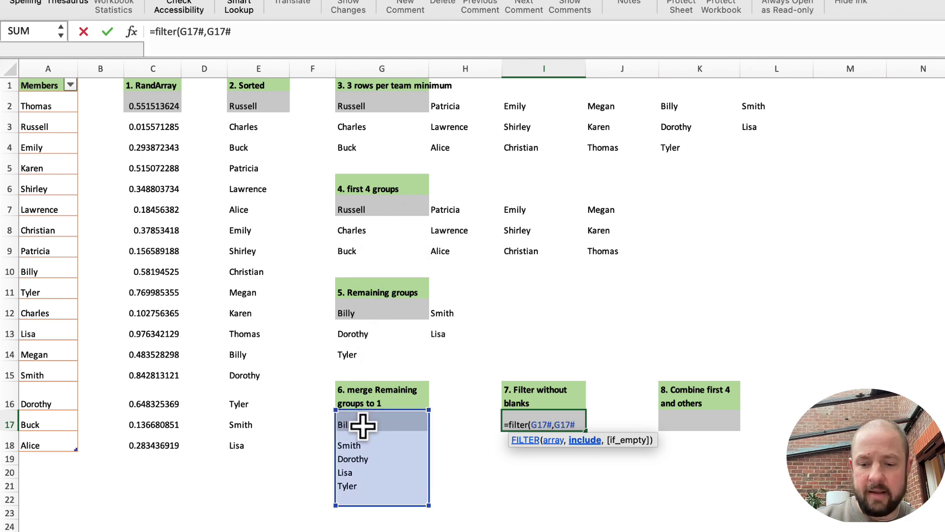
{"action": "type", "text": "<>"}
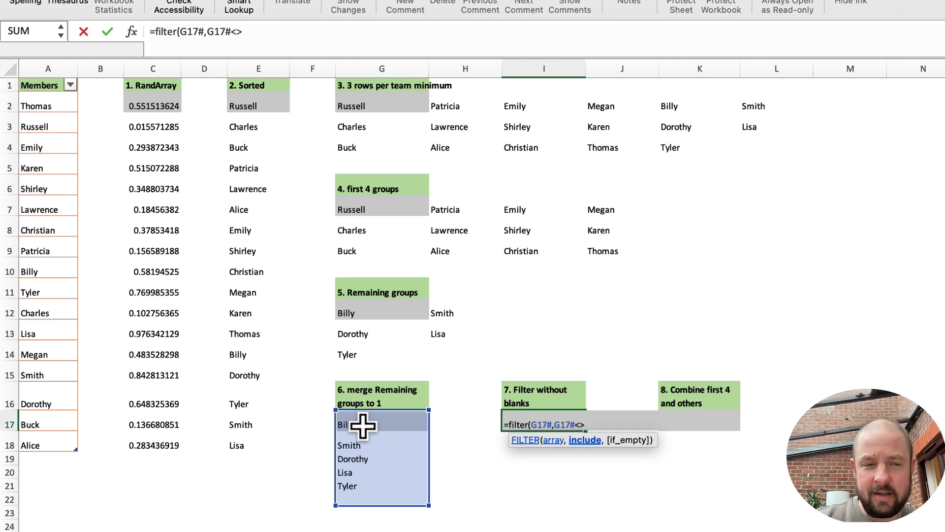
{"action": "type", "text": "\"\")"}
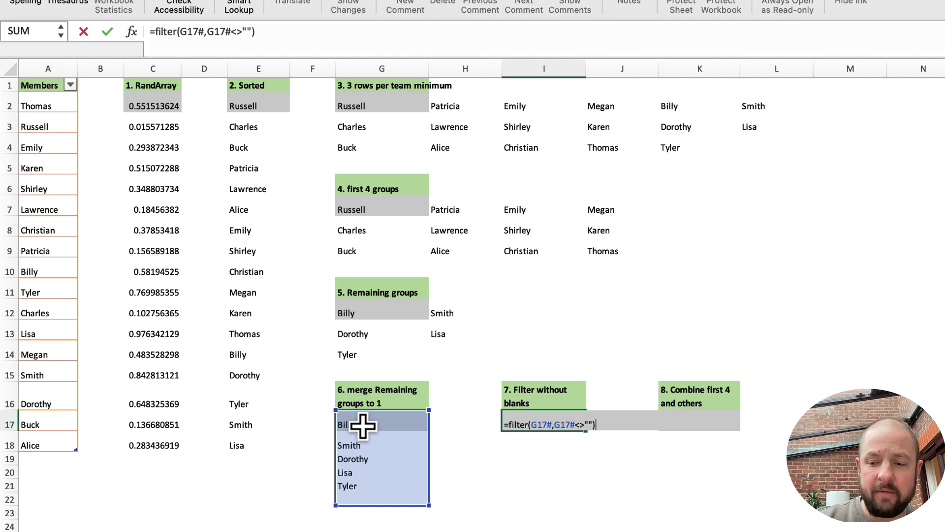
{"action": "key", "text": "Return"}
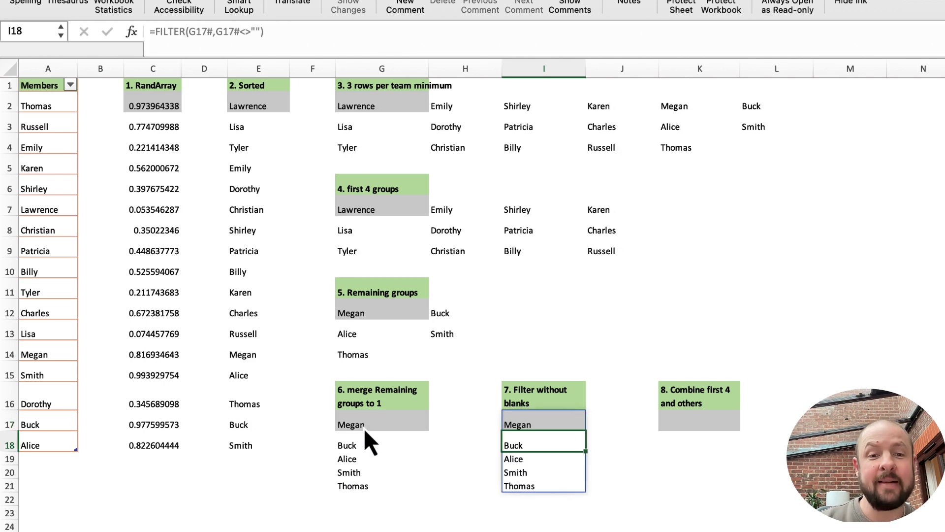
{"action": "key", "text": "Up"}
{"action": "key", "text": "Left"}
{"action": "key", "text": "Left"}
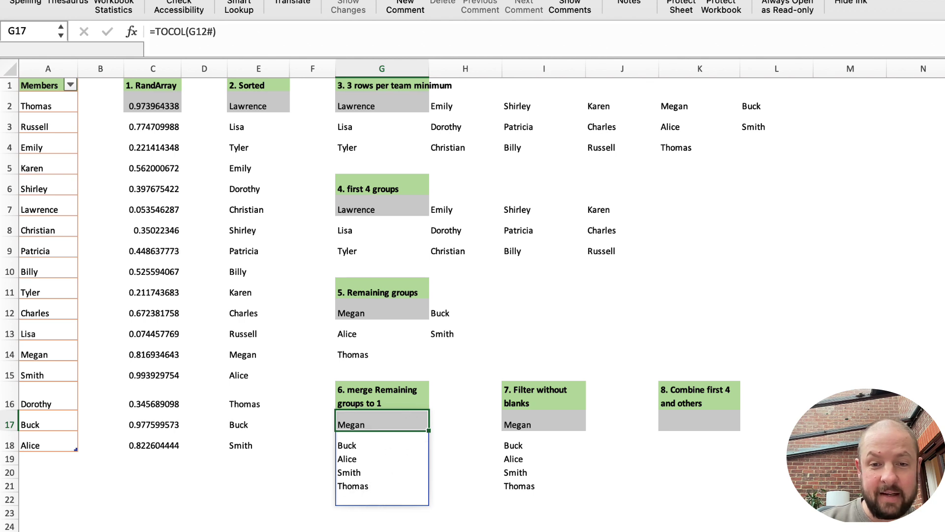
{"action": "key", "text": "Right"}
{"action": "key", "text": "Right"}
{"action": "key", "text": "Right"}
{"action": "key", "text": "Right"}
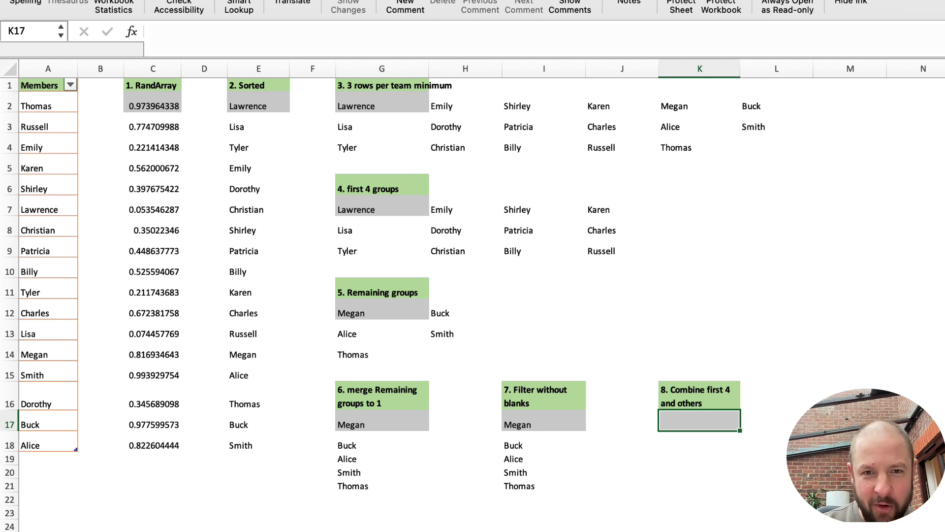
{"action": "type", "text": "=hstc"}
Enter =HSTACK(G7#,I17#) in K17 to join the first four teams with the reserves column.
{"action": "key", "text": "BackSpace"}
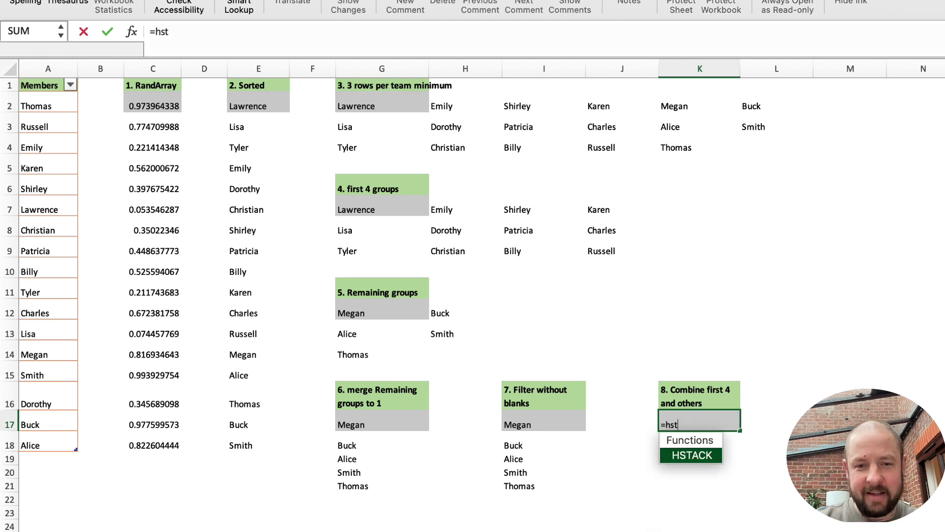
{"action": "type", "text": "ac"}
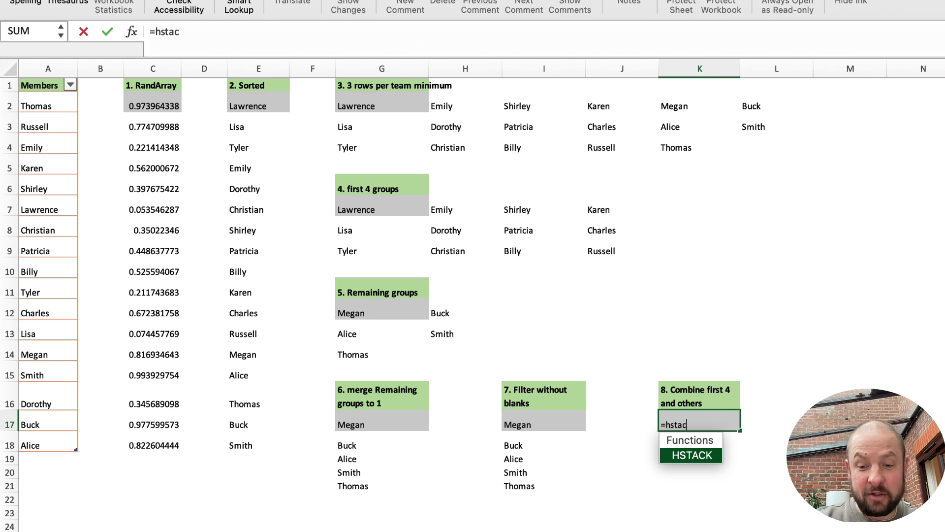
{"action": "type", "text": "k("}
{"action": "key", "text": "Left"}
{"action": "key", "text": "Up"}
{"action": "key", "text": "Left"}
{"action": "key", "text": "Up"}
{"action": "key", "text": "Left"}
{"action": "key", "text": "Up"}
{"action": "key", "text": "Up"}
{"action": "key", "text": "Left"}
{"action": "key", "text": "Up"}
{"action": "key", "text": "Up"}
{"action": "key", "text": "Up"}
{"action": "key", "text": "Up"}
{"action": "key", "text": "Up"}
{"action": "key", "text": "Up"}
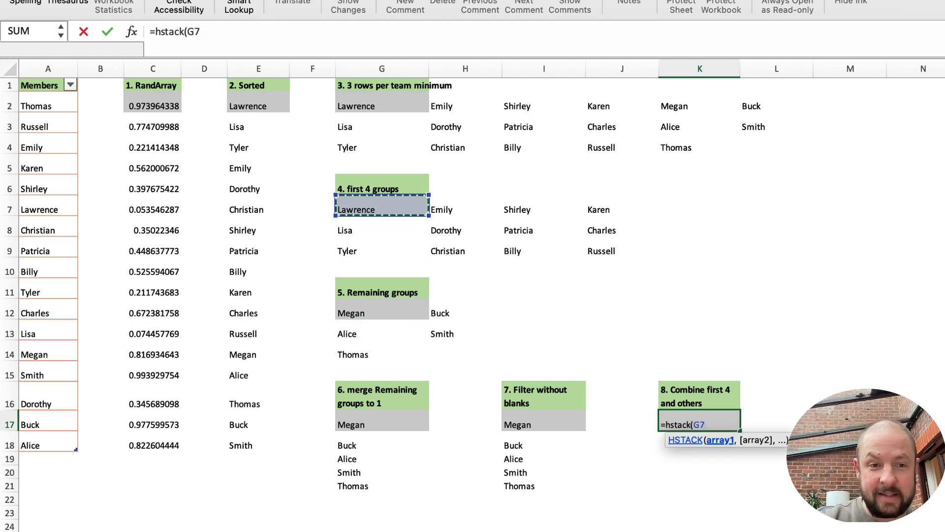
{"action": "type", "text": "#"}
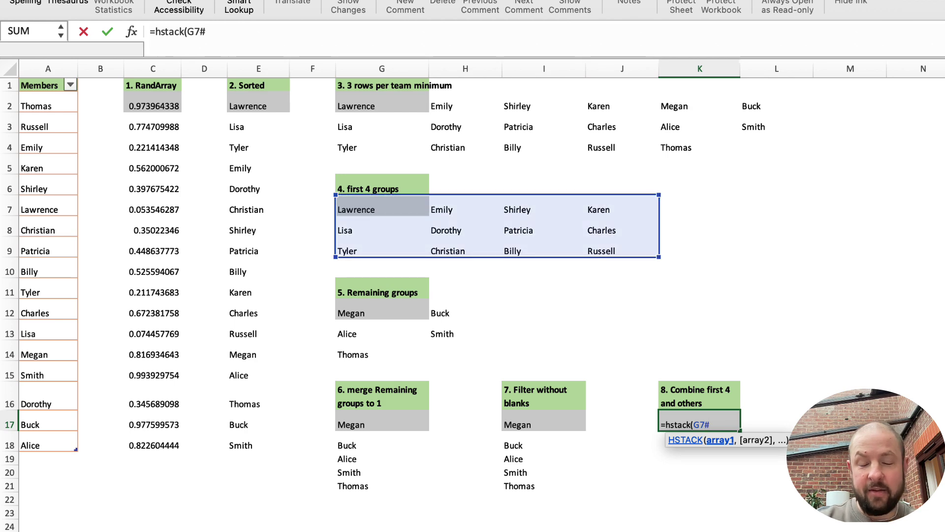
{"action": "type", "text": ","}
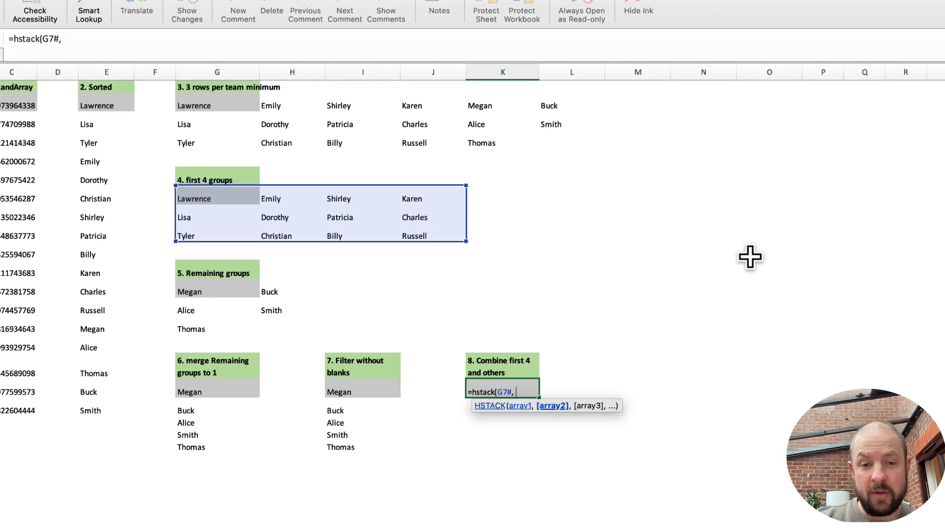
{"action": "key", "text": "Left"}
{"action": "key", "text": "Left"}
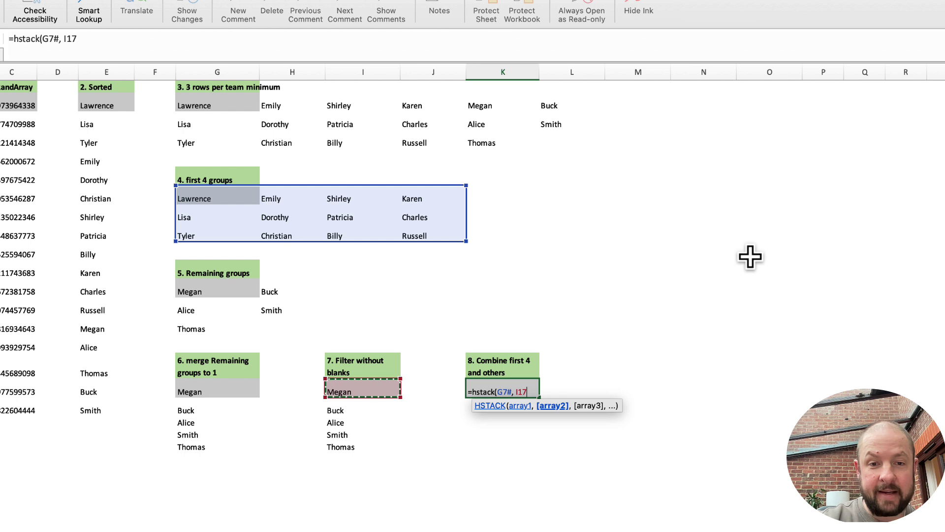
{"action": "type", "text": "#"}
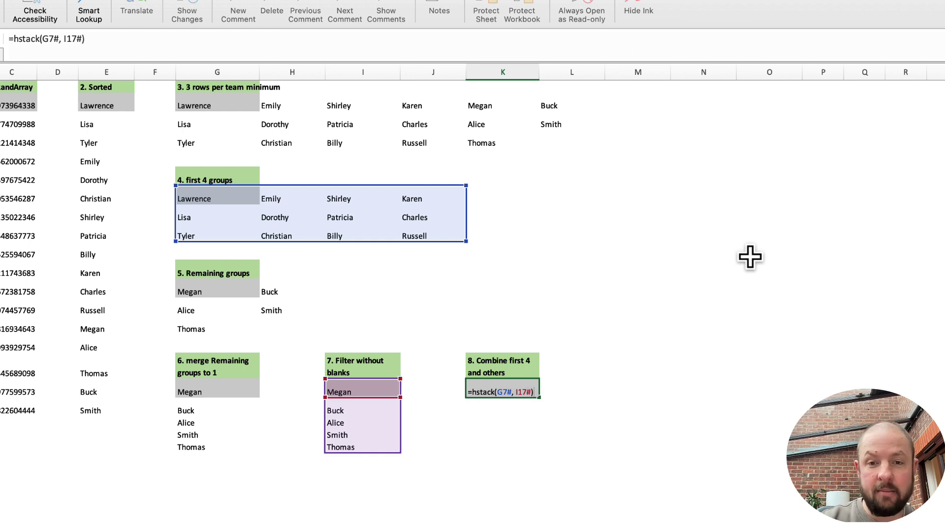
{"action": "key", "text": "Return"}
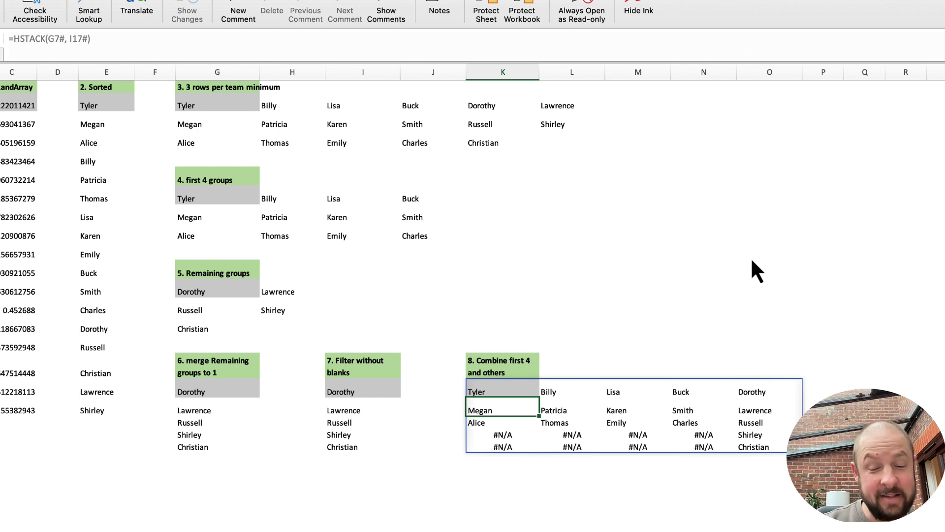
Inspect the filtered names in I17:I21 and the reserves column of the combined result.
{"action": "key", "text": "Up"}
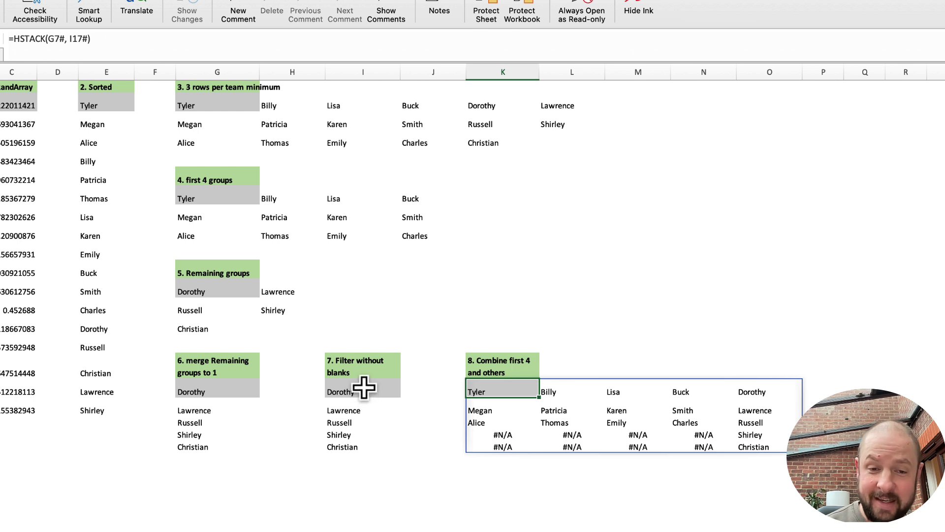
{"action": "left_click_drag", "start_coordinate": [362, 390], "coordinate": [358, 443]}
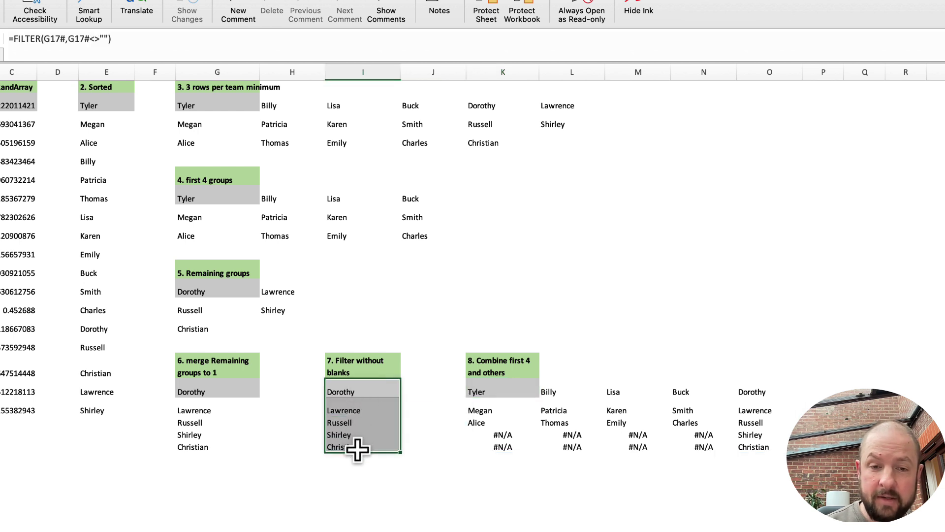
{"action": "left_click", "coordinate": [761, 396]}
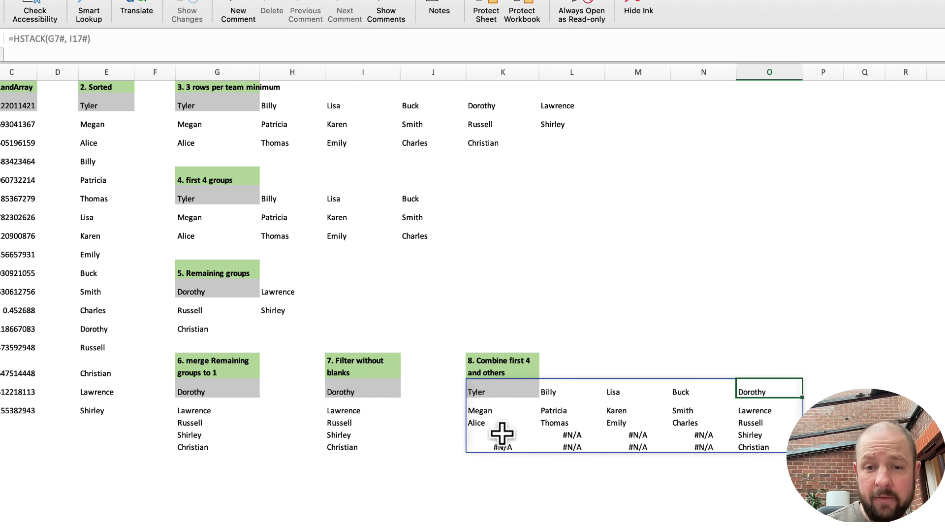
Wrap K17 as =IFNA(HSTACK(G7#,I17#),"") so gaps show blank, then select the row below the members.
{"action": "left_click", "coordinate": [502, 394]}
{"action": "left_click", "coordinate": [87, 39]}
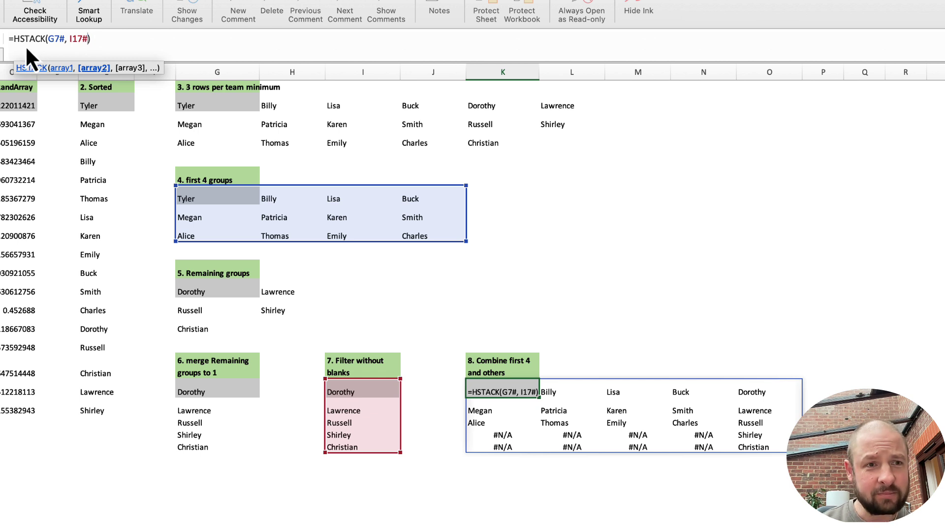
{"action": "type", "text": "i"}
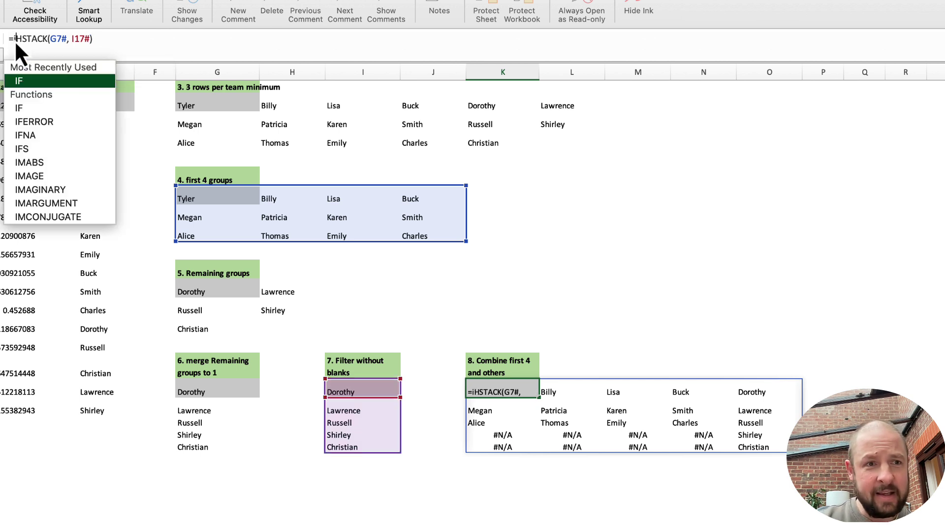
{"action": "type", "text": "fna("}
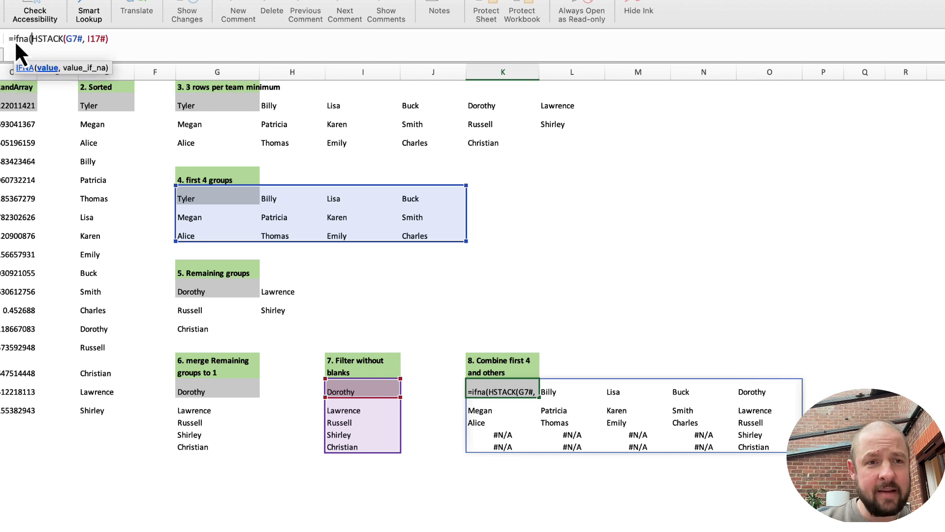
{"action": "left_click", "coordinate": [144, 38]}
{"action": "type", "text": "), \""}
{"action": "key", "text": "Return"}
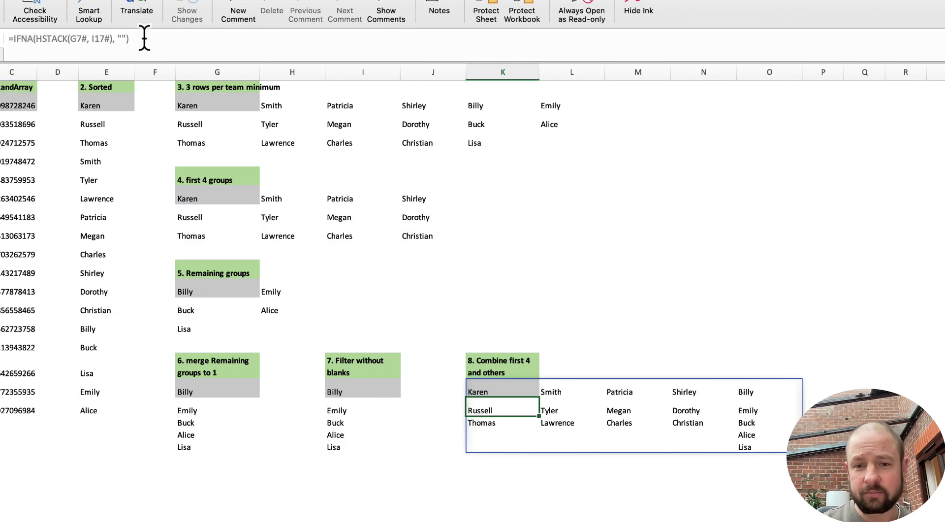
{"action": "key", "text": "Up"}
{"action": "key", "text": "Right"}
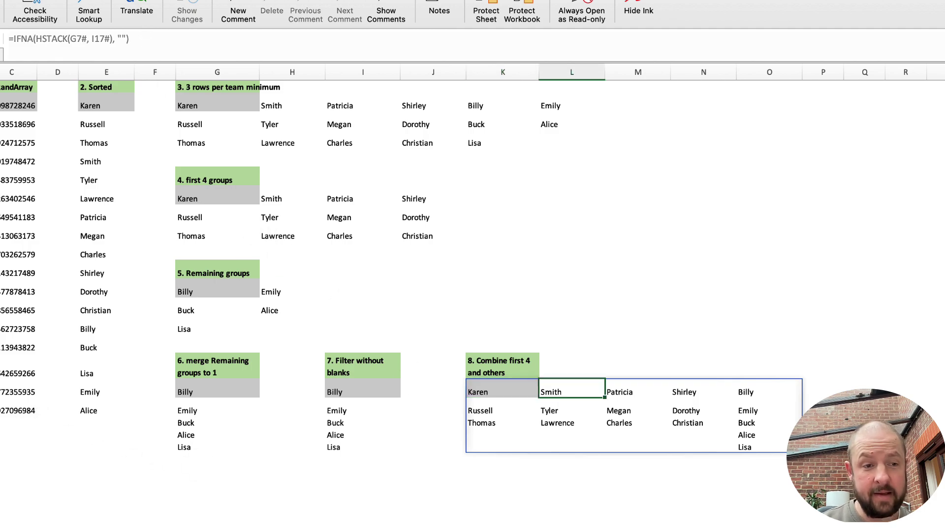
{"action": "left_click", "coordinate": [45, 322]}
{"action": "type", "text": "Bob"}
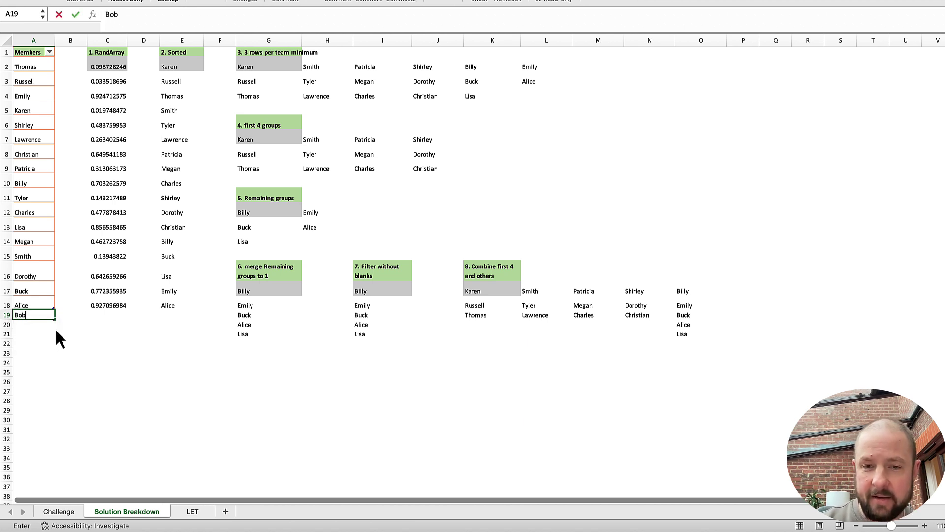
{"action": "key", "text": "Return"}
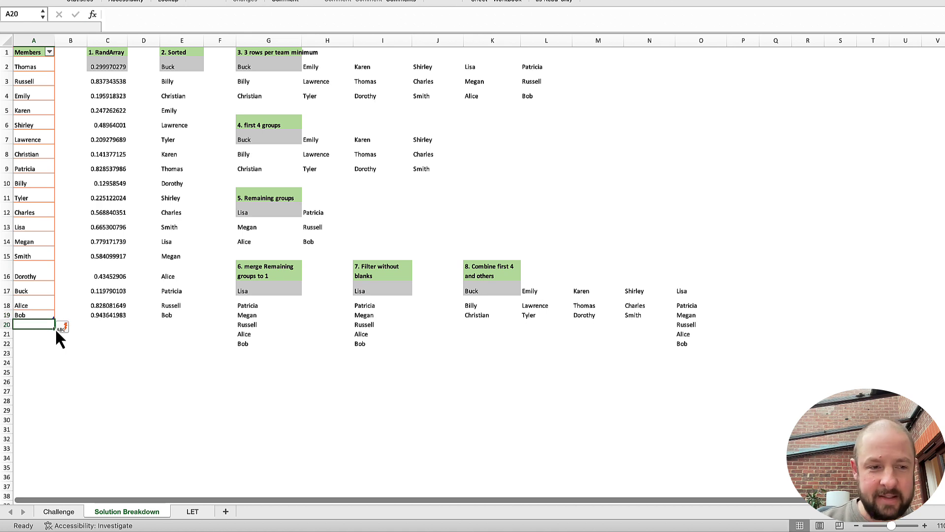
{"action": "type", "text": "John"}
{"action": "key", "text": "Return"}
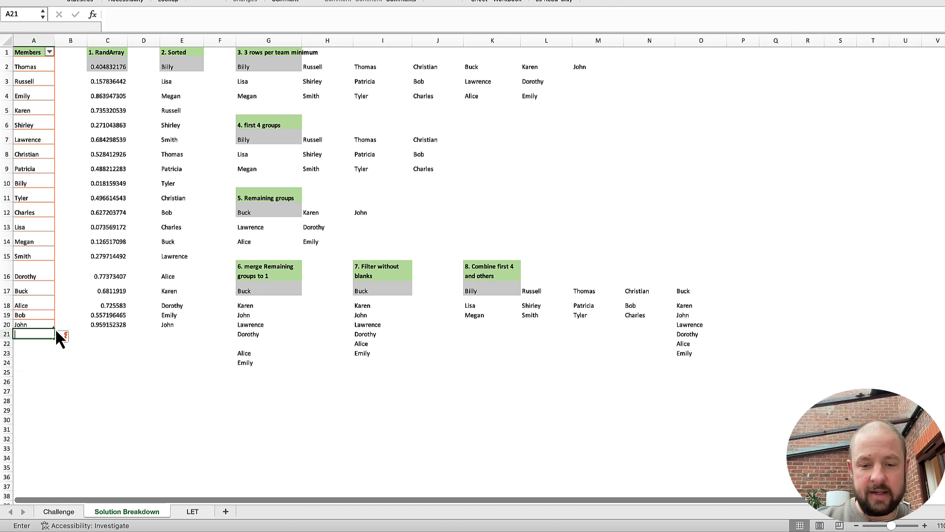
{"action": "type", "text": "Susan"}
{"action": "key", "text": "Return"}
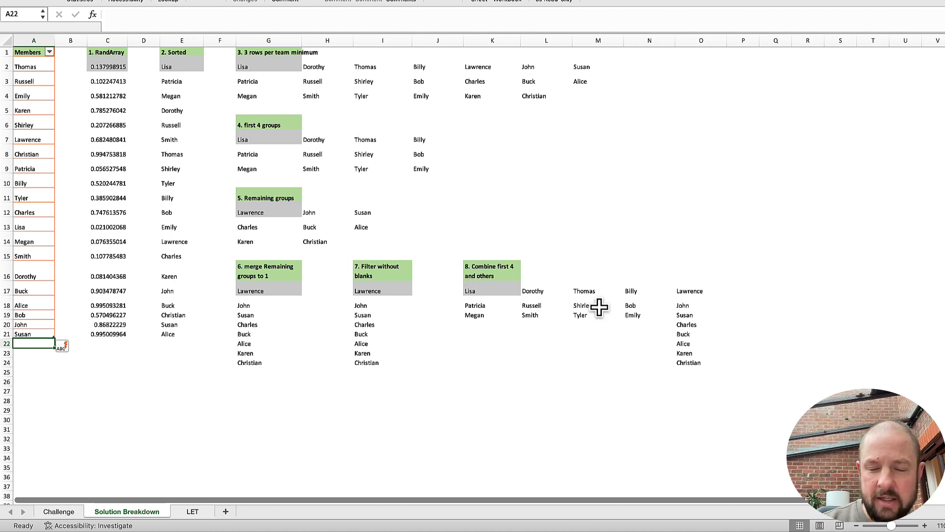
{"action": "left_click_drag", "start_coordinate": [692, 291], "coordinate": [689, 359]}
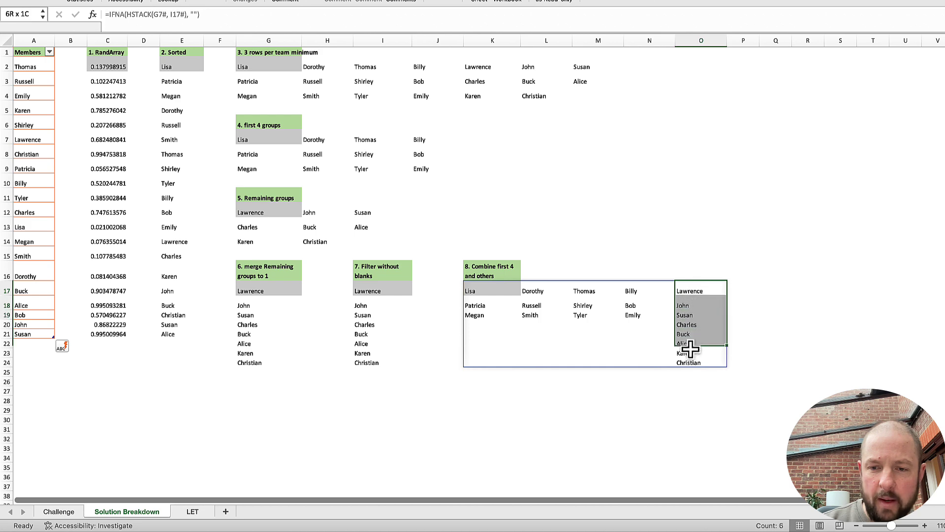
{"action": "left_click", "coordinate": [541, 389]}
{"action": "key", "text": "ctrl+z"}
{"action": "key", "text": "ctrl+z"}
{"action": "key", "text": "ctrl+z"}
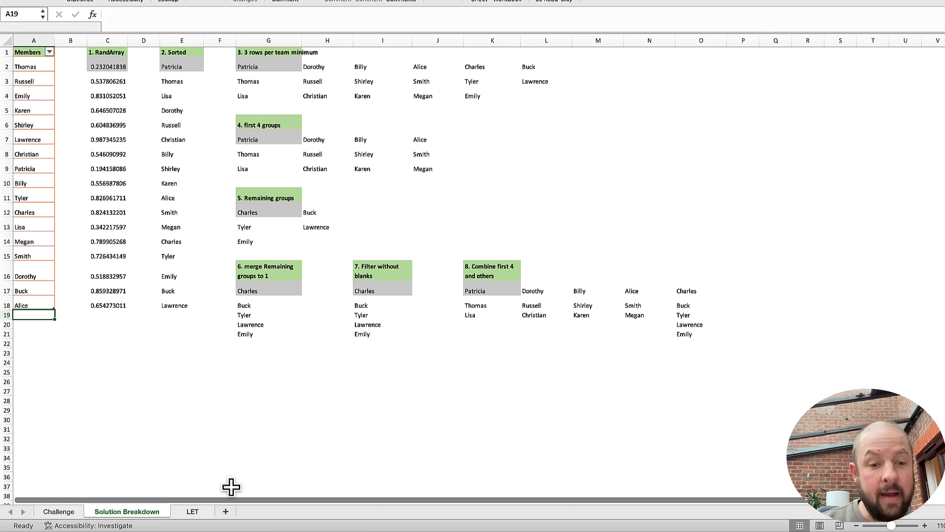
Review the single-cell LET formula in C2 of the LET sheet with the formula bar expanded.
{"action": "left_click", "coordinate": [194, 512]}
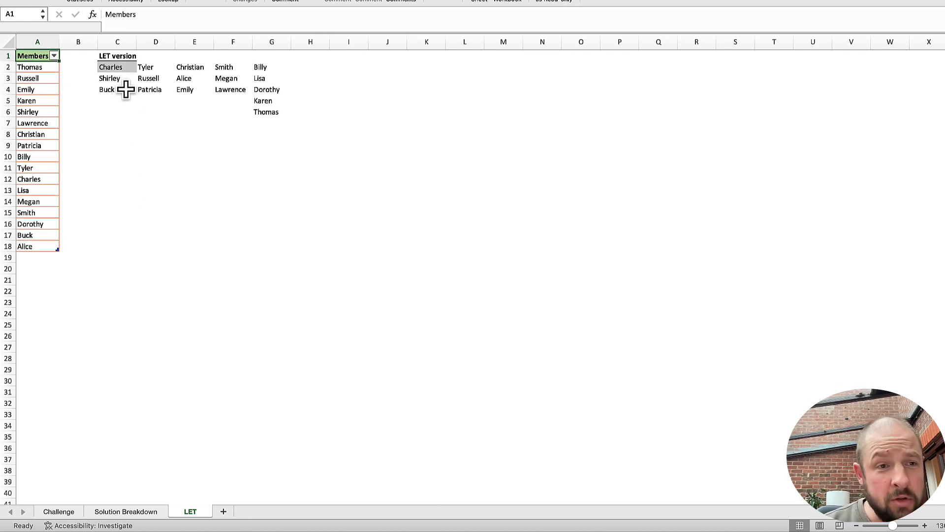
{"action": "left_click", "coordinate": [112, 68]}
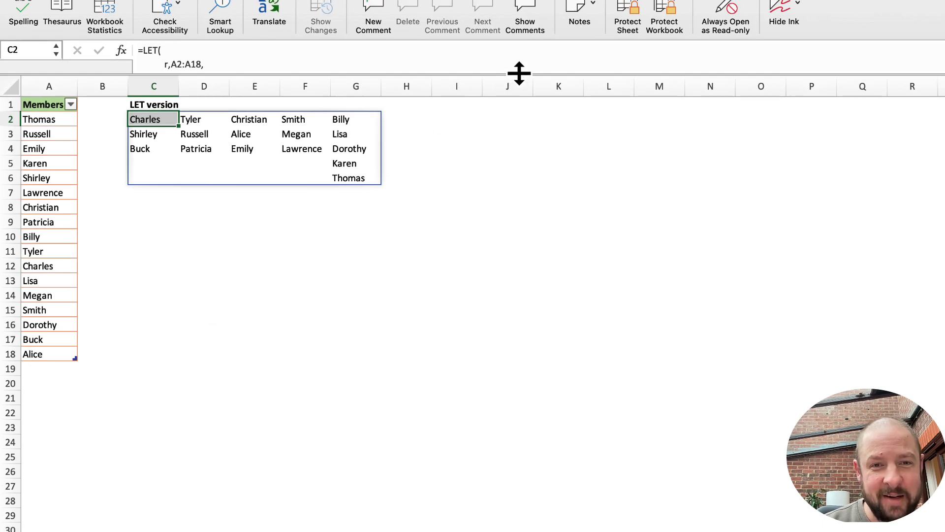
{"action": "left_click_drag", "start_coordinate": [519, 71], "coordinate": [513, 161]}
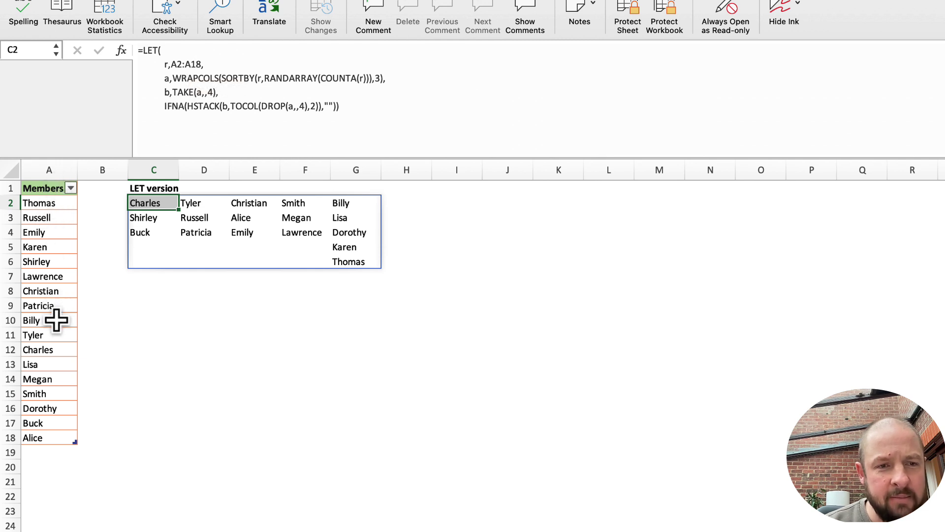
{"action": "left_click", "coordinate": [164, 334]}
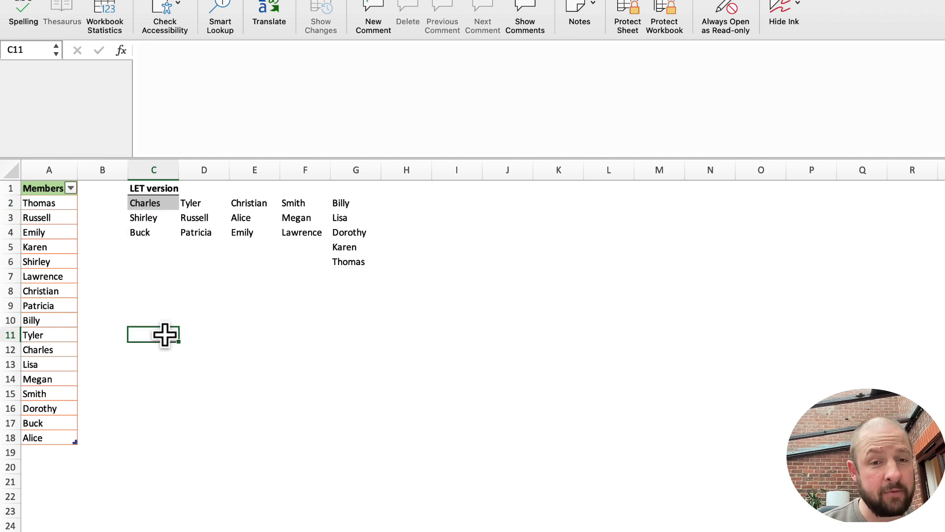